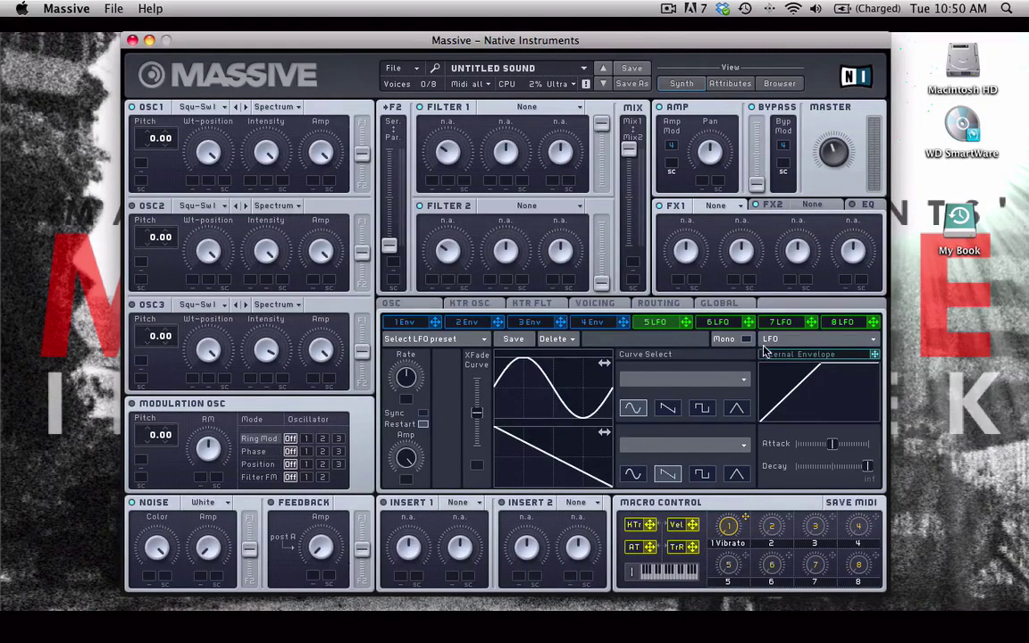
- Turn modulator slot 5 into a Performer and set Filter 1 to Scream
left_click(809, 346)
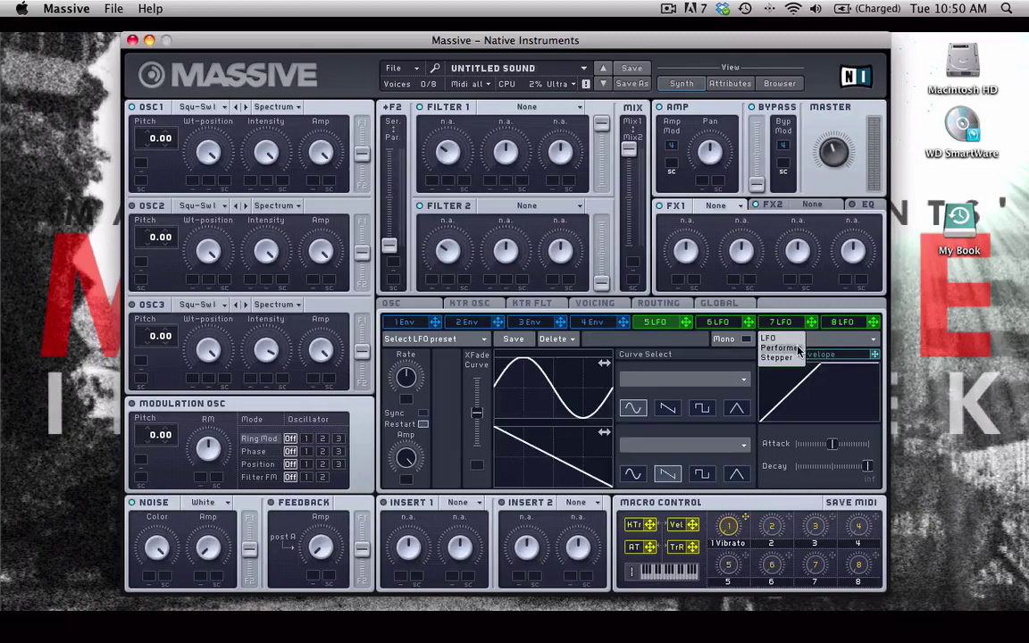
left_click(791, 348)
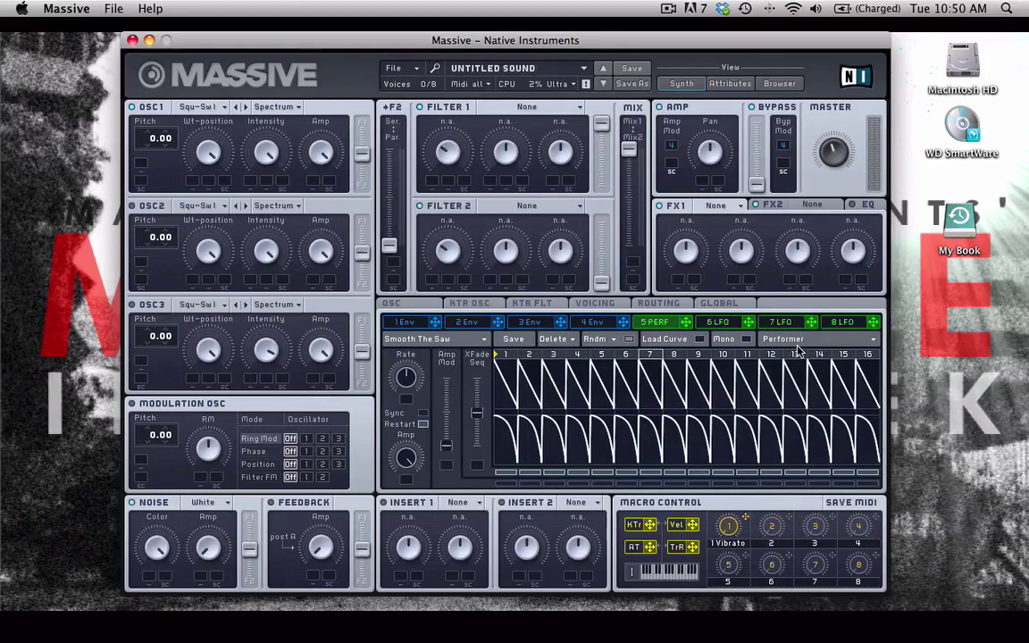
left_click(515, 107)
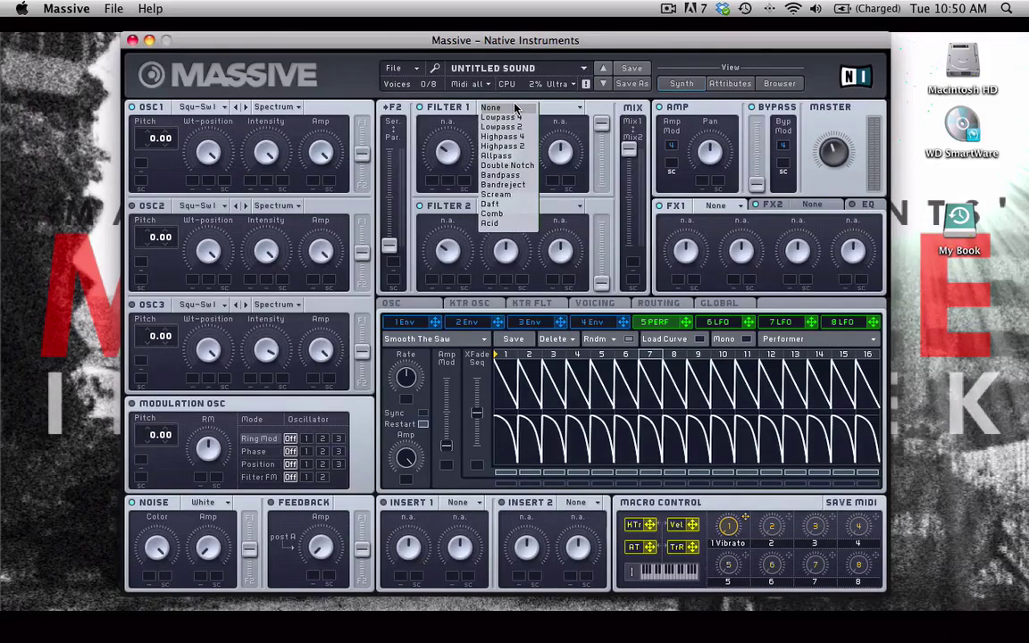
left_click(496, 194)
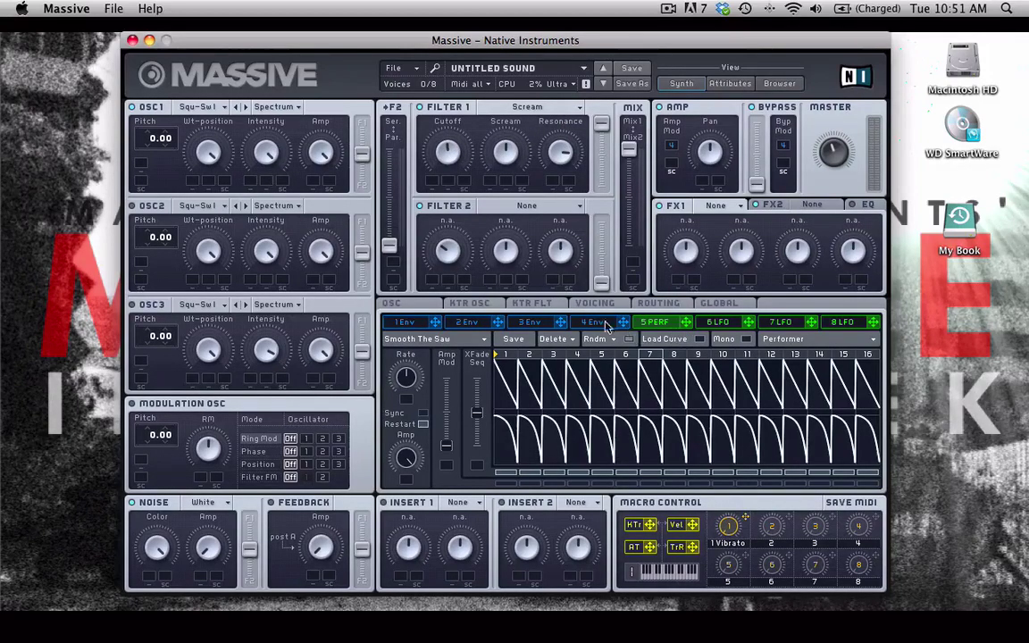
- Load the Smooth The Saw factory pattern and set the Performer ratio to 1/8
left_click(432, 339)
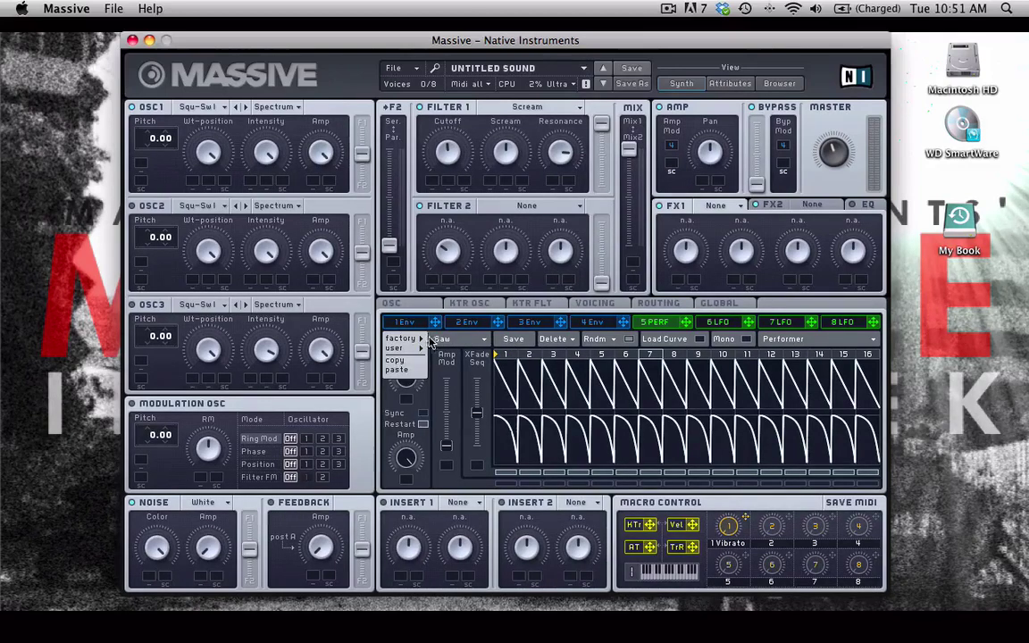
mouse_move(393, 341)
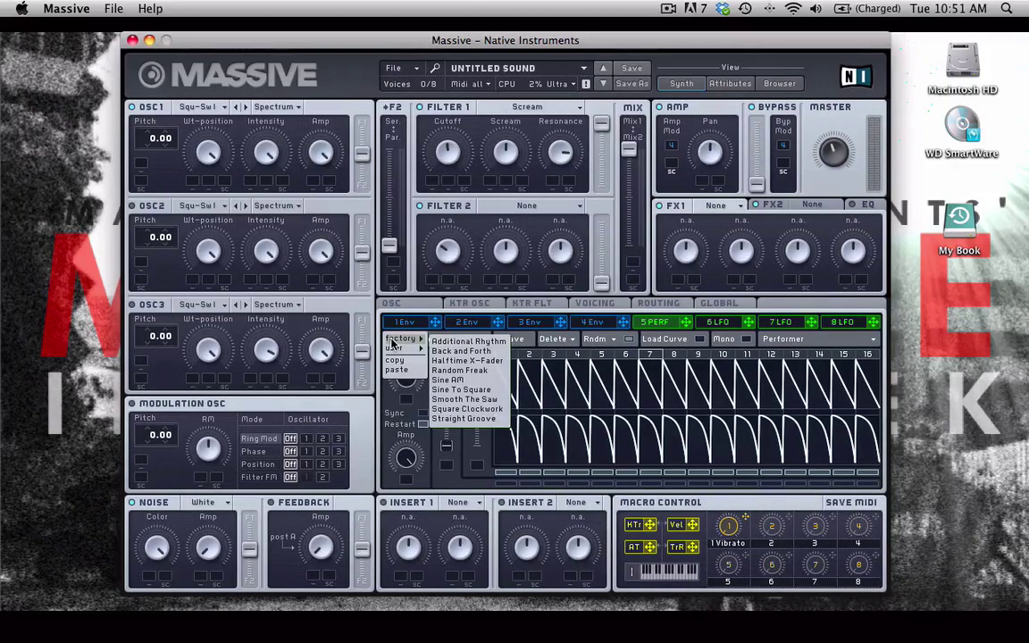
left_click(464, 399)
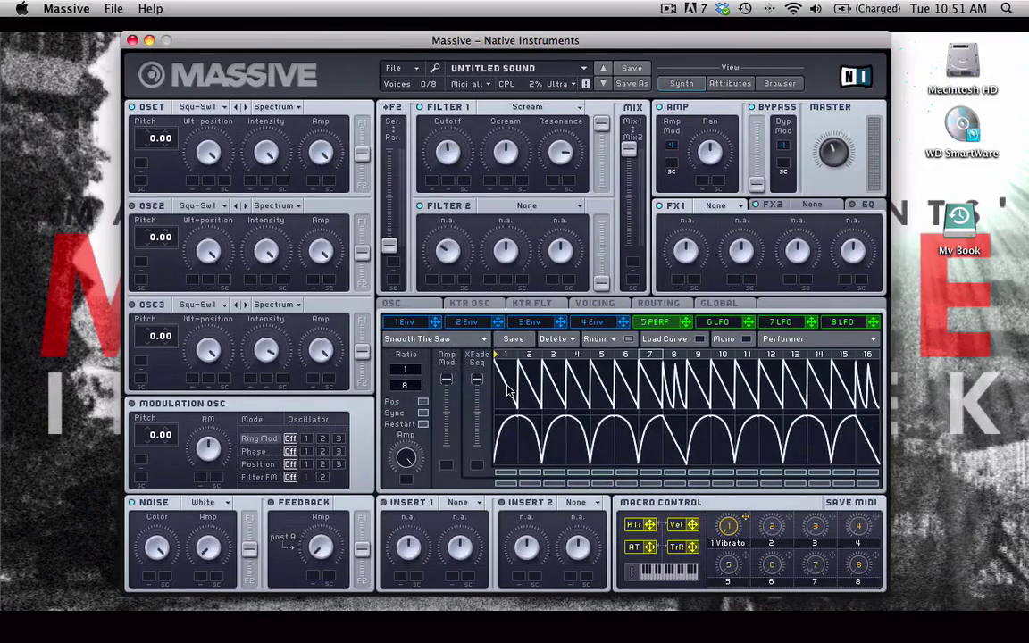
left_click(404, 387)
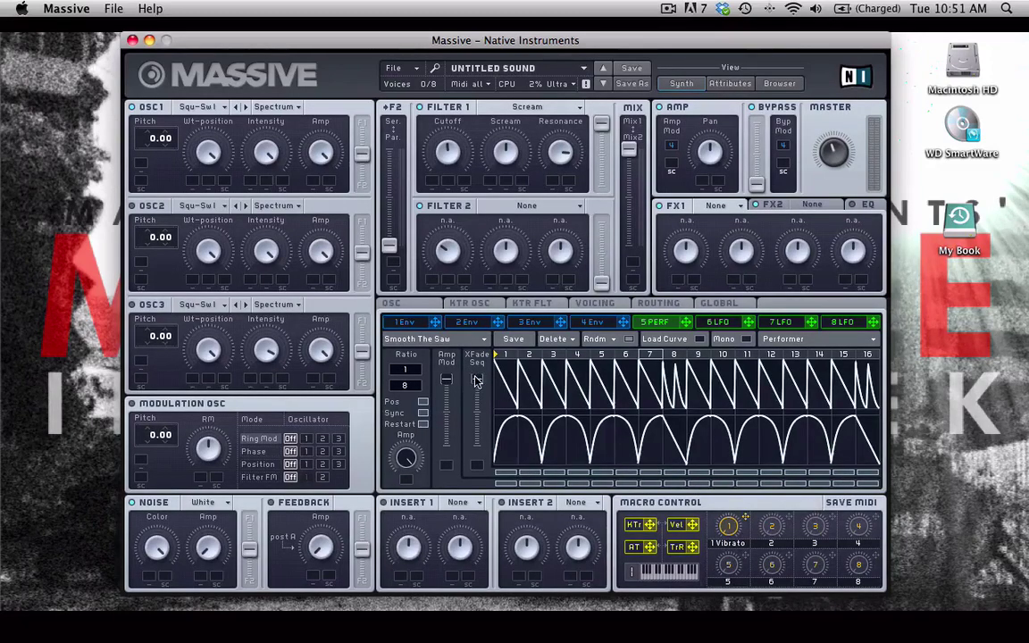
- Lower the XFade Seq slider and route the Performer to Filter 1's Scream and Cutoff
left_click_drag(477, 382, 480, 419)
left_click_drag(685, 325, 490, 181)
left_click_drag(684, 325, 431, 179)
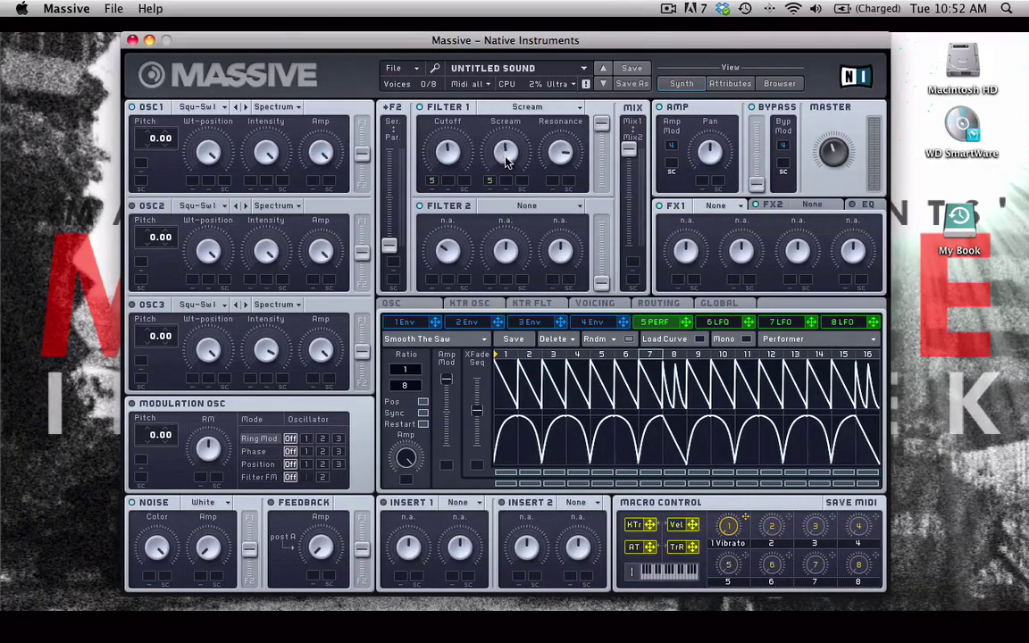
- Set the Performer's modulation depth on Scream and Cutoff
left_click_drag(490, 182, 444, 64)
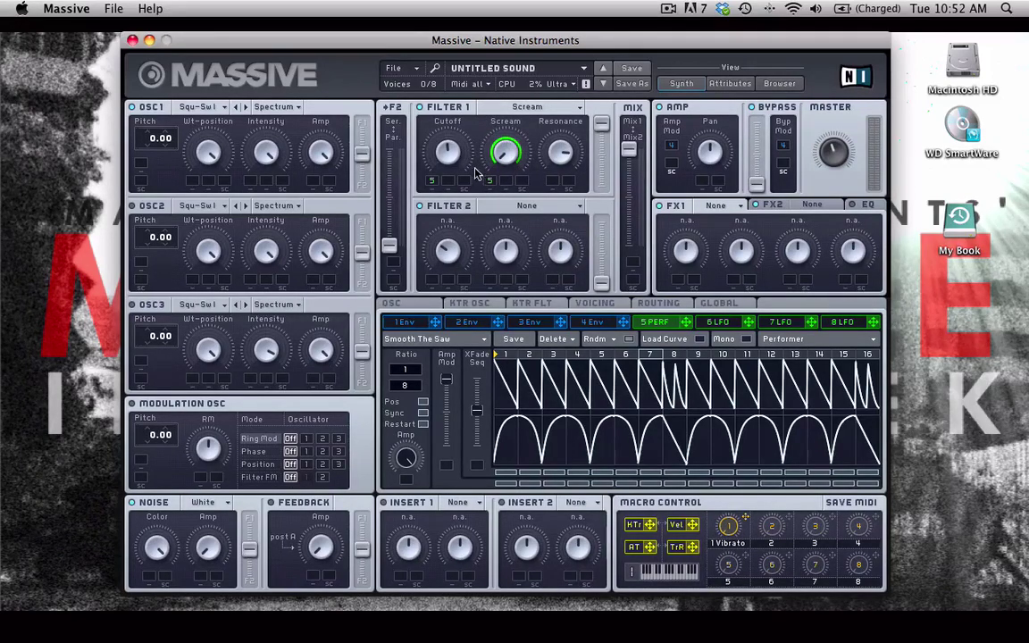
left_click_drag(685, 322, 692, 331)
left_click_drag(440, 150, 434, 150)
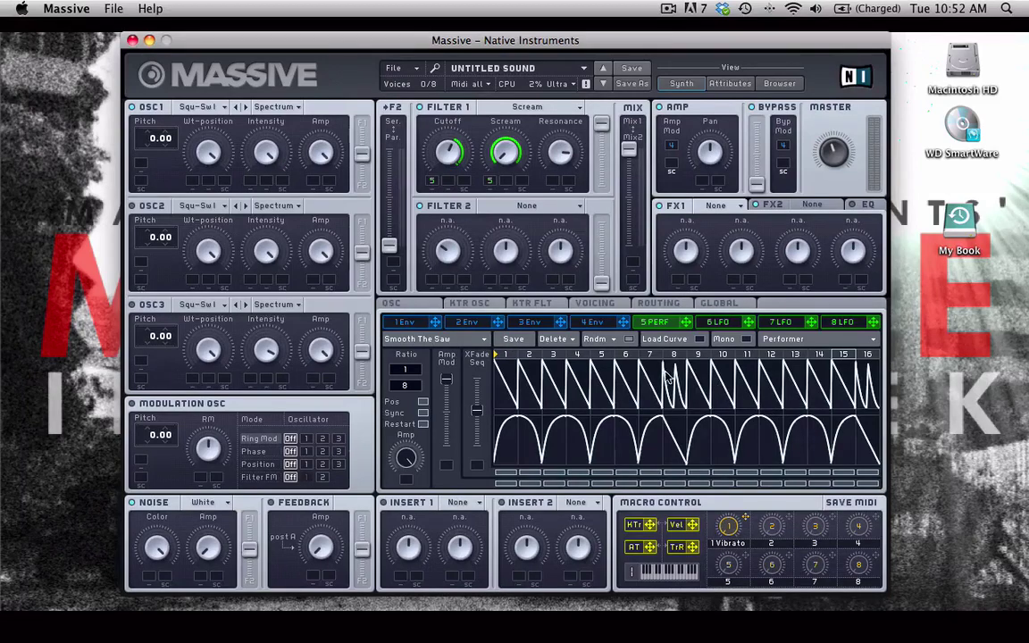
- Load the dense multi-saw curve onto step 13 of the upper row, then untick Load Curve
left_click(700, 340)
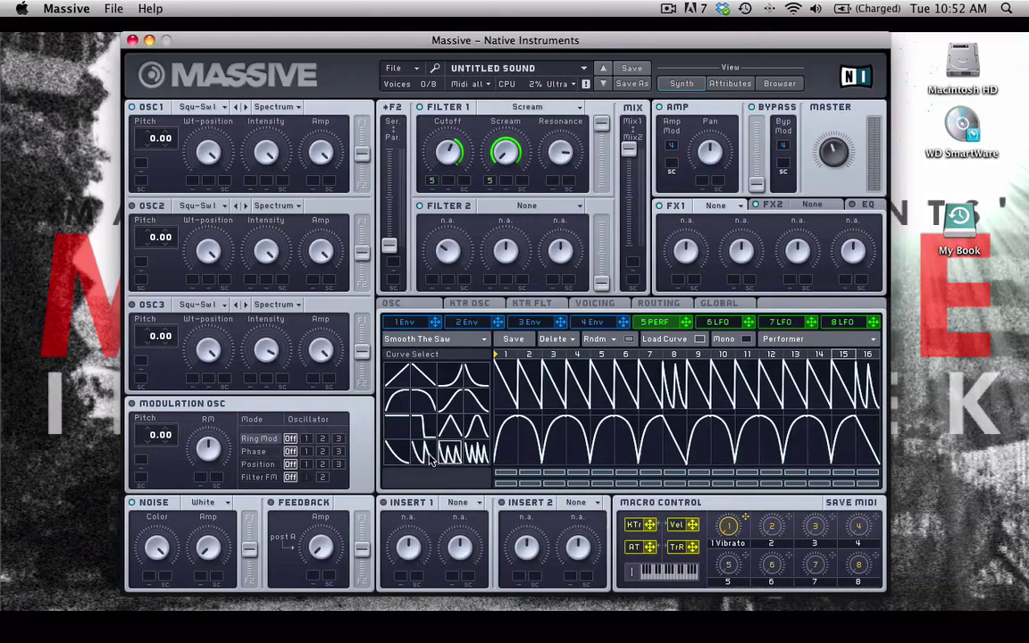
left_click(695, 380)
left_click(790, 362)
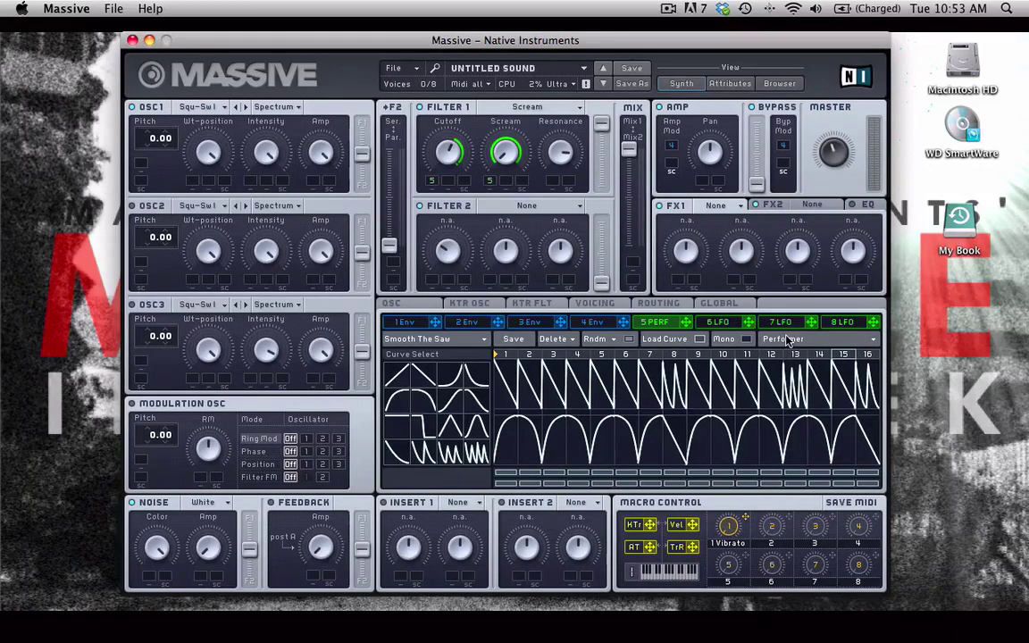
left_click(701, 339)
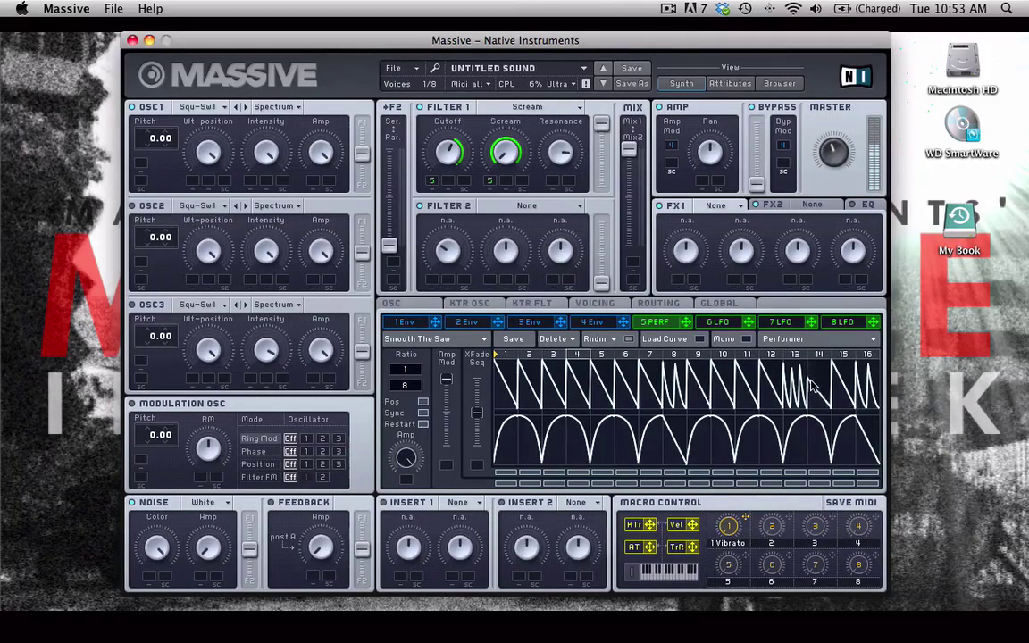
- Flatten step 14 of the pattern and leave the curve library hidden
left_click(813, 416)
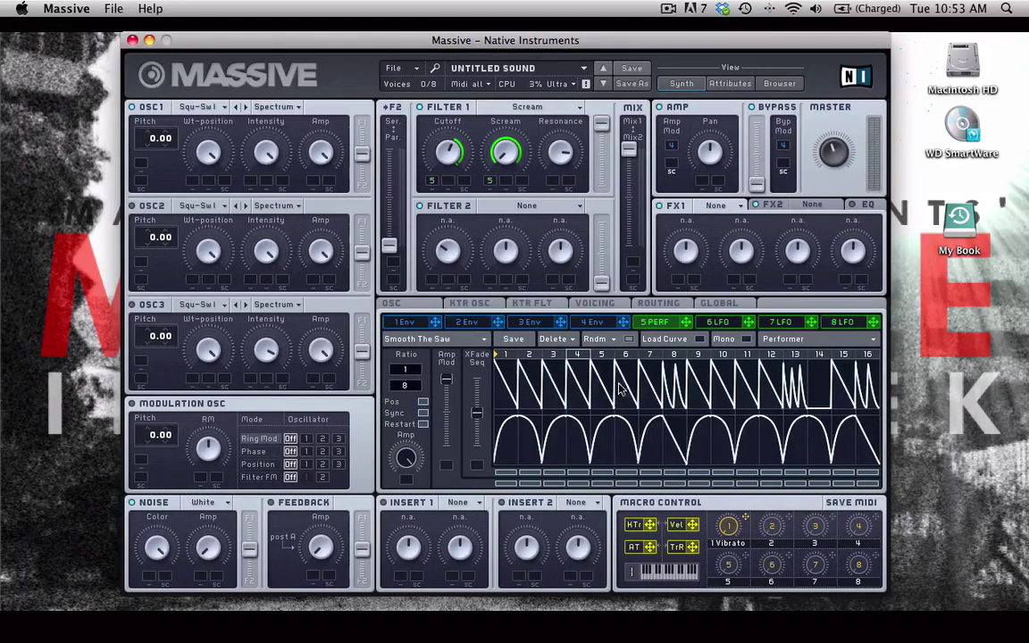
left_click(697, 341)
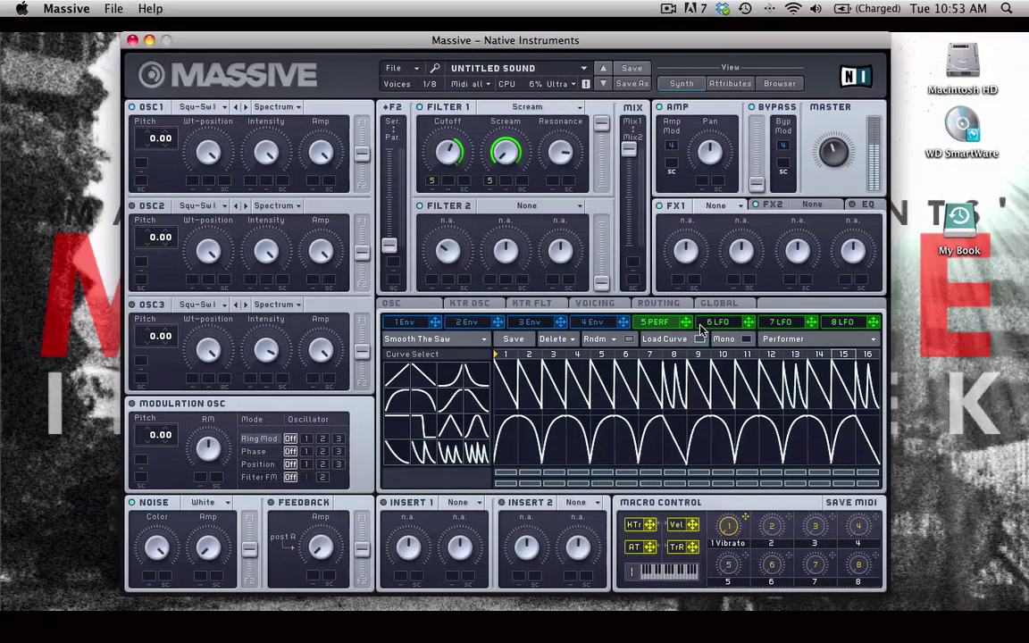
left_click(427, 355)
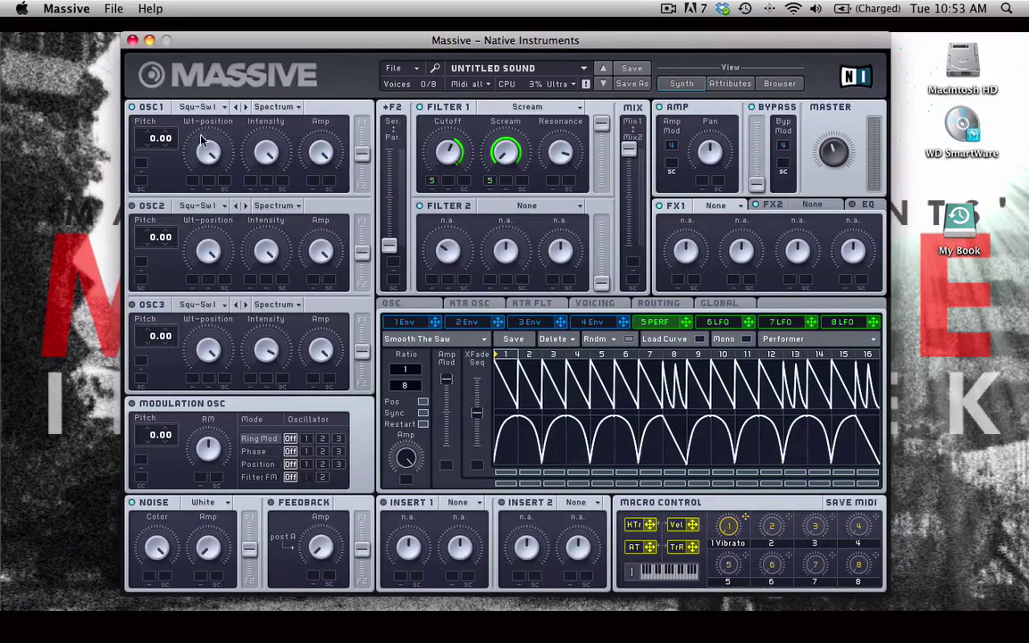
- Push oscillator 1's F1/F2 routing slider all the way to F1
left_click_drag(363, 154, 361, 90)
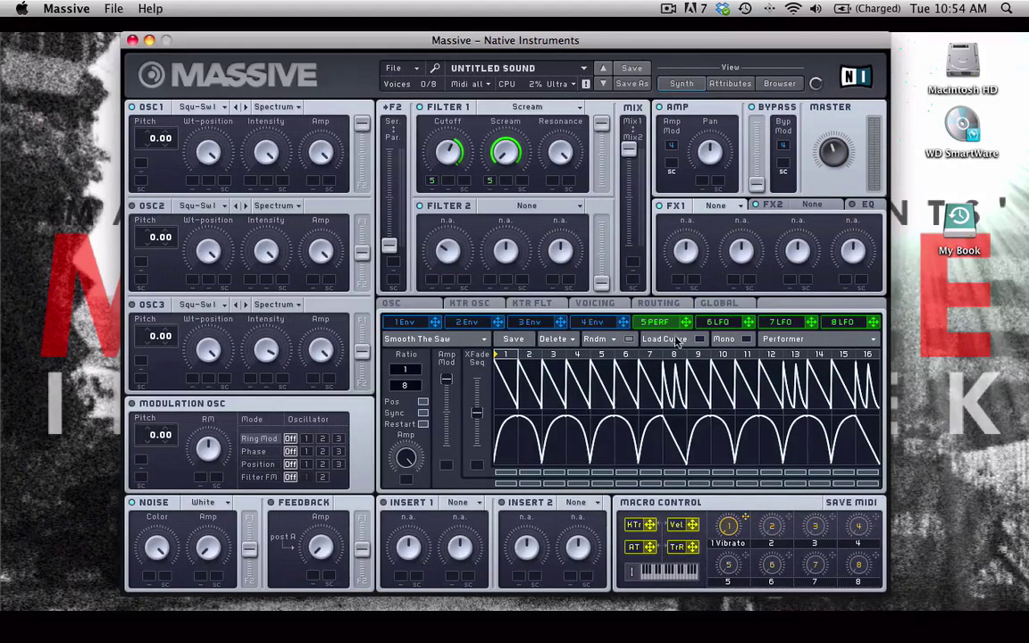
- Remove the Performer modulation from Cutoff and Scream, then reload the Smooth The Saw pattern
right_click(432, 180)
left_click(447, 185)
right_click(490, 180)
left_click(504, 185)
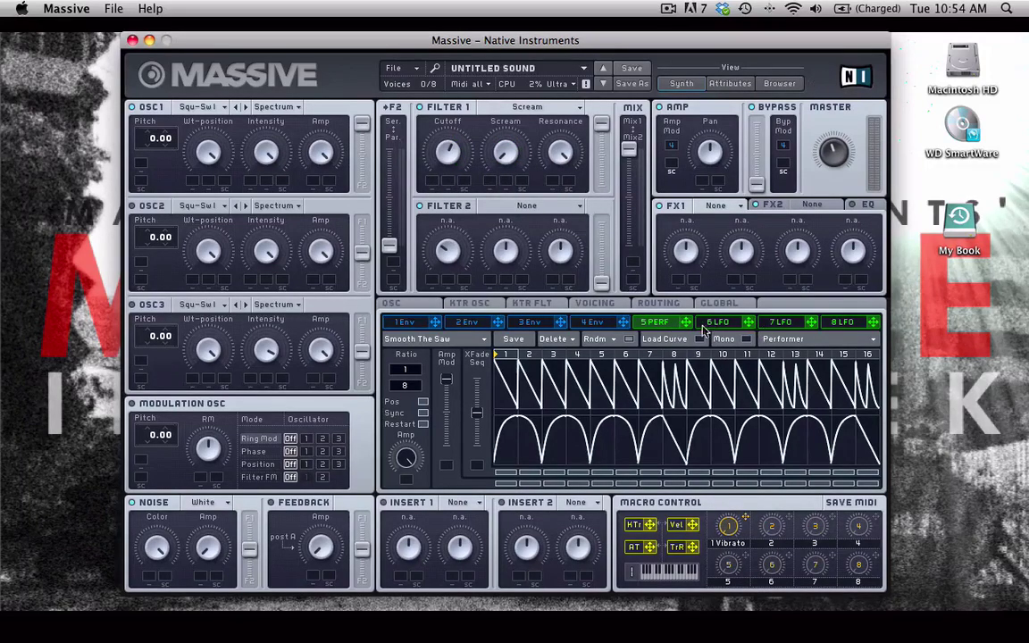
left_click(460, 343)
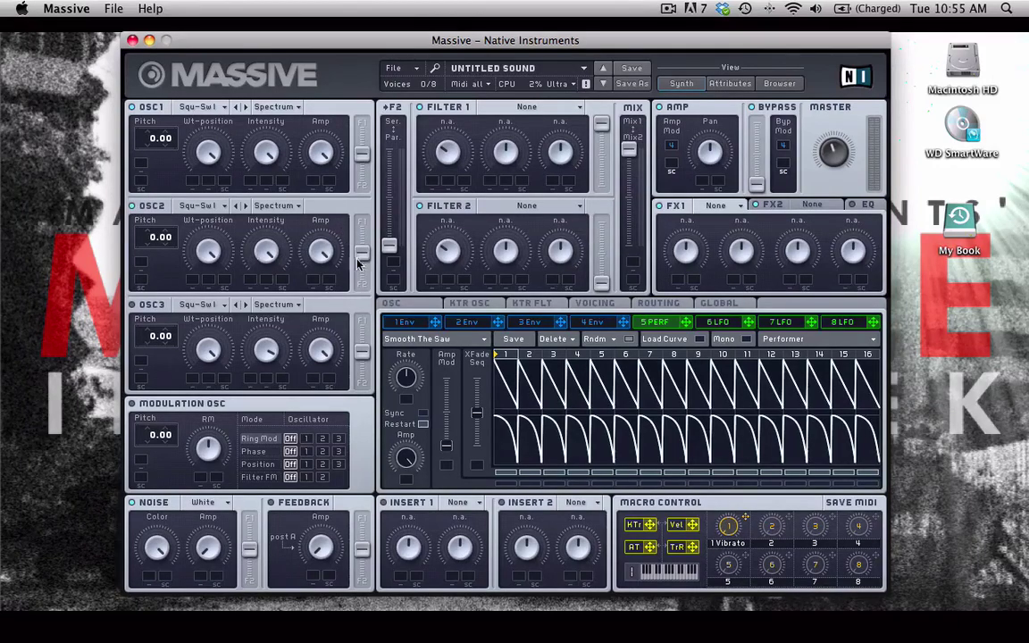
- Give oscillator 2 the VA Pulse-Saw Sync wavetable and switch it from Spectrum to Formant mode
left_click(195, 207)
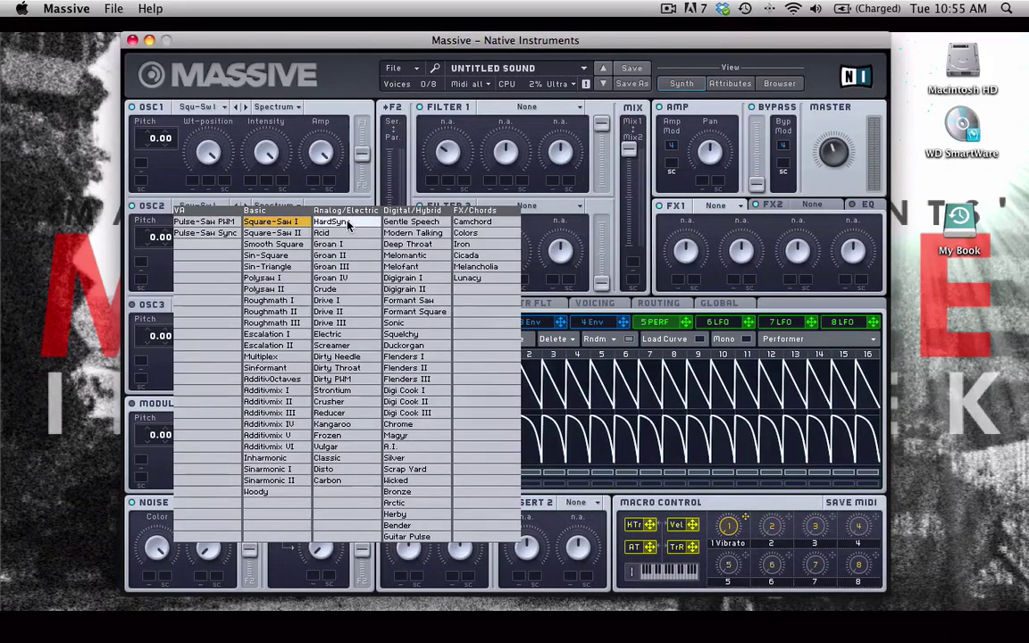
left_click(204, 232)
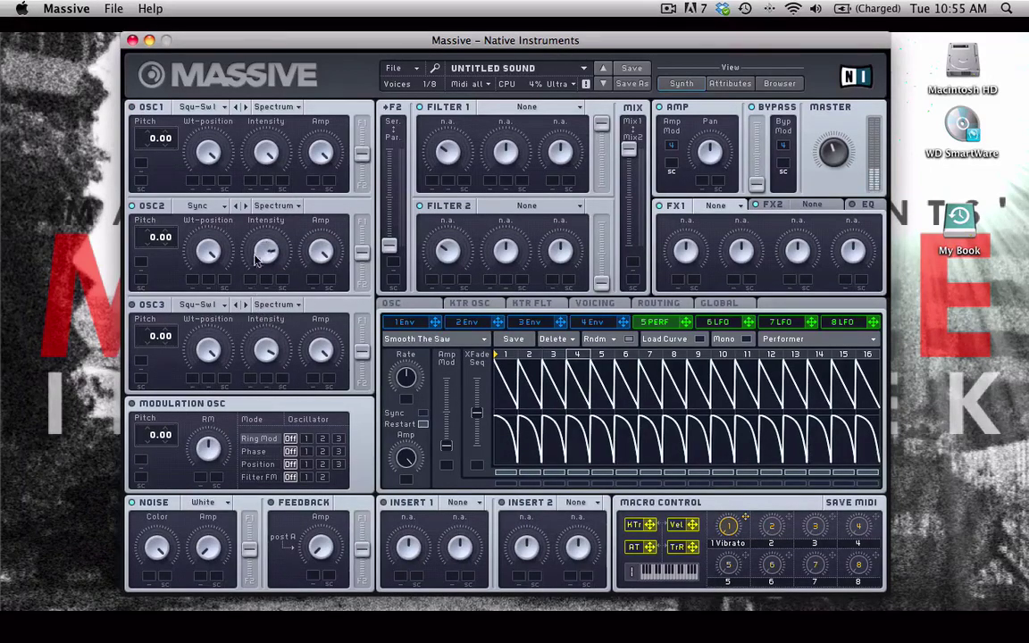
left_click(265, 207)
left_click(248, 242)
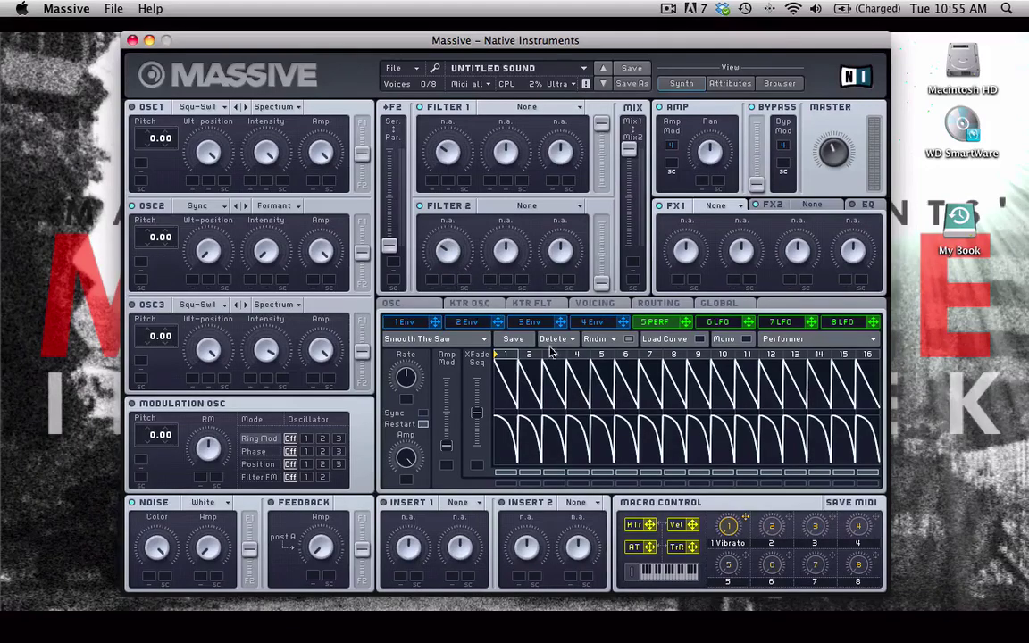
- Flatten top-row steps 1–11 and draw rounded humps at steps 1–2, 5–6 and 8–9
left_click(704, 340)
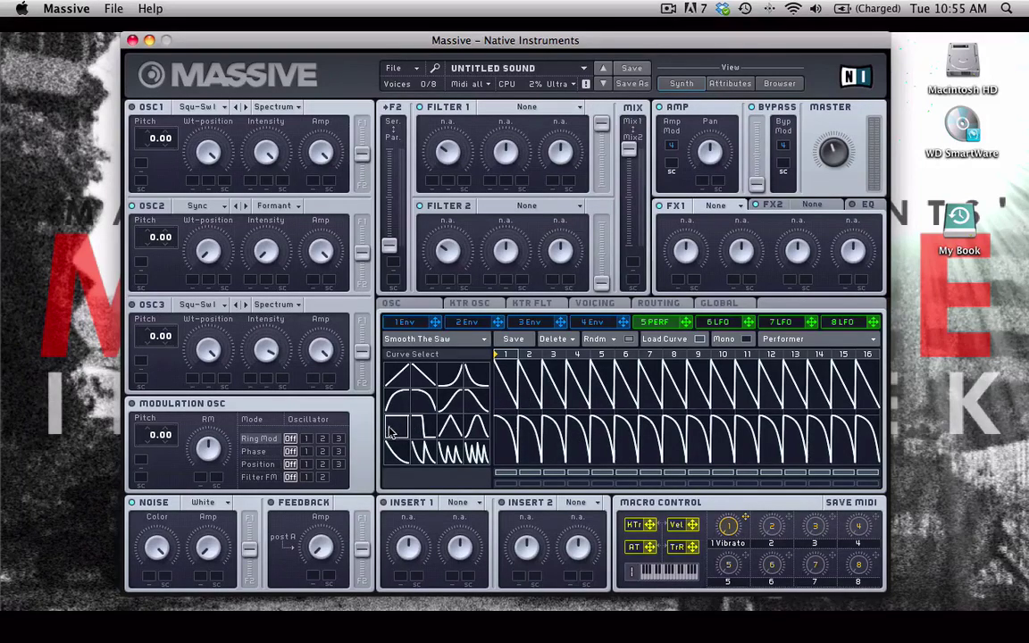
mouse_move(505, 377)
left_mouse_down()
mouse_move(764, 425)
mouse_move(804, 380)
mouse_move(542, 393)
mouse_move(496, 427)
mouse_move(934, 474)
left_mouse_up()
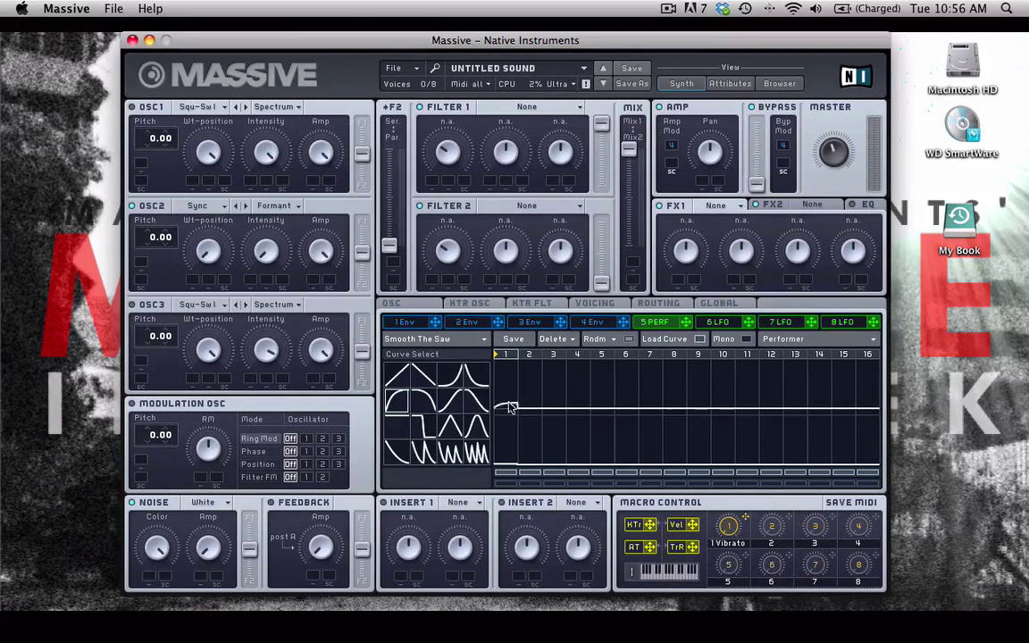
left_click_drag(507, 407, 512, 355)
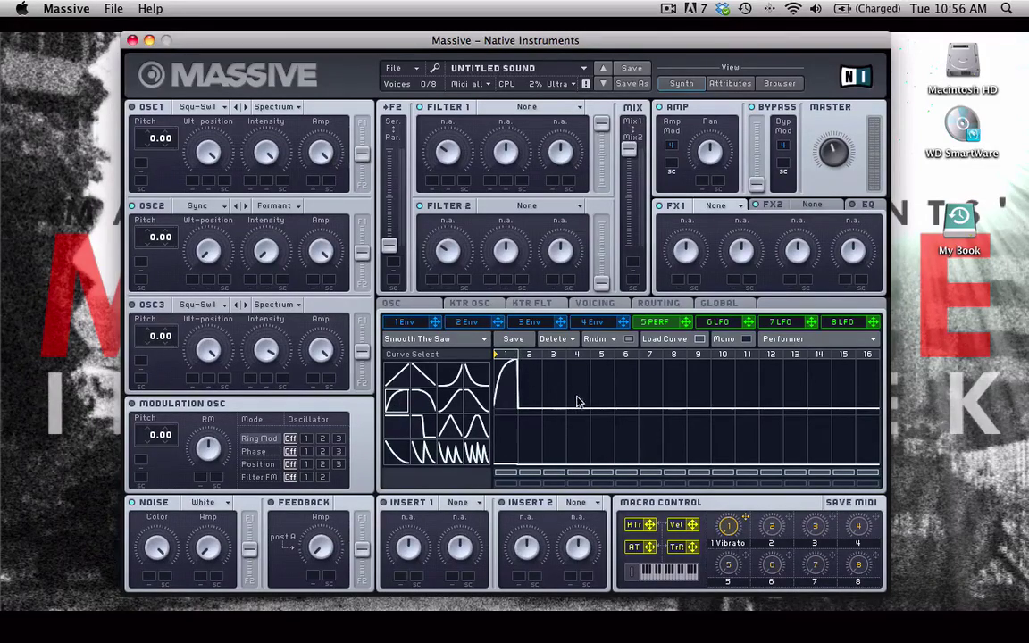
left_click_drag(601, 408, 604, 354)
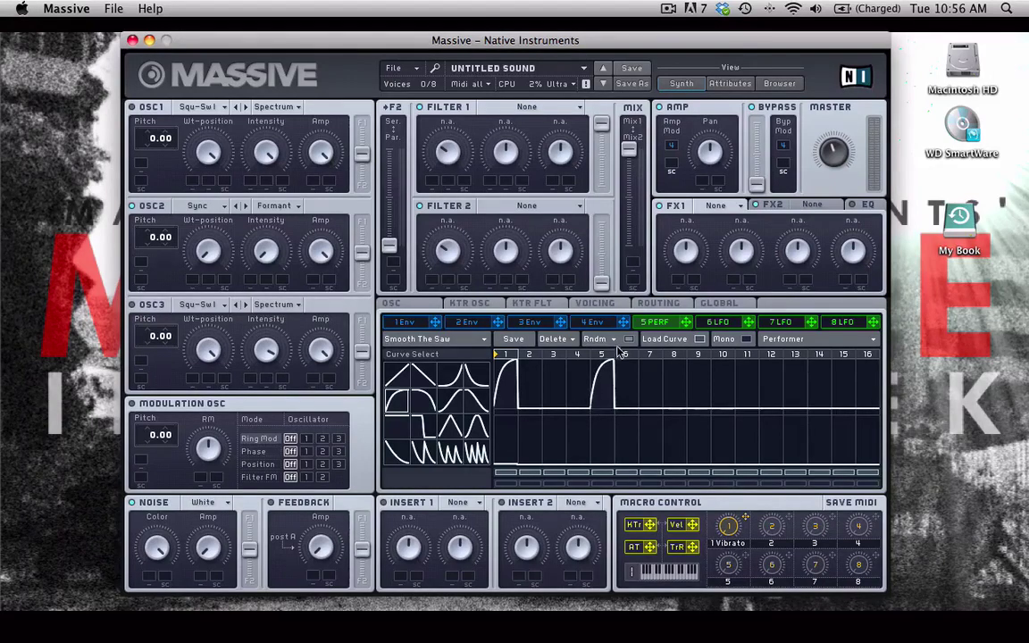
left_click_drag(668, 409, 677, 360)
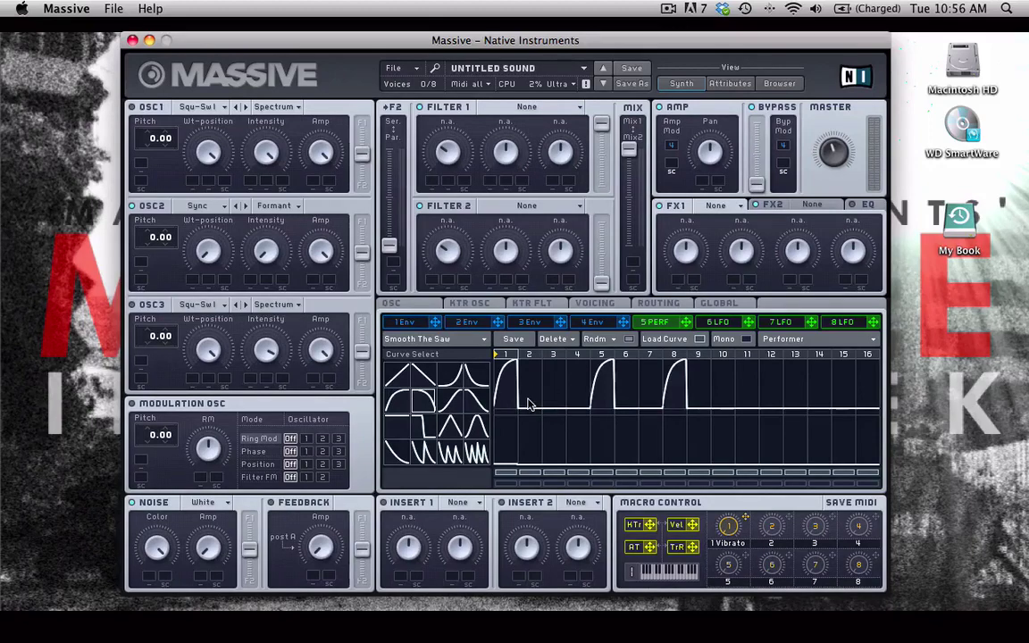
left_click_drag(528, 404, 542, 366)
mouse_move(625, 402)
left_mouse_down()
mouse_move(606, 360)
mouse_move(628, 354)
left_mouse_up()
left_click_drag(684, 405, 692, 395)
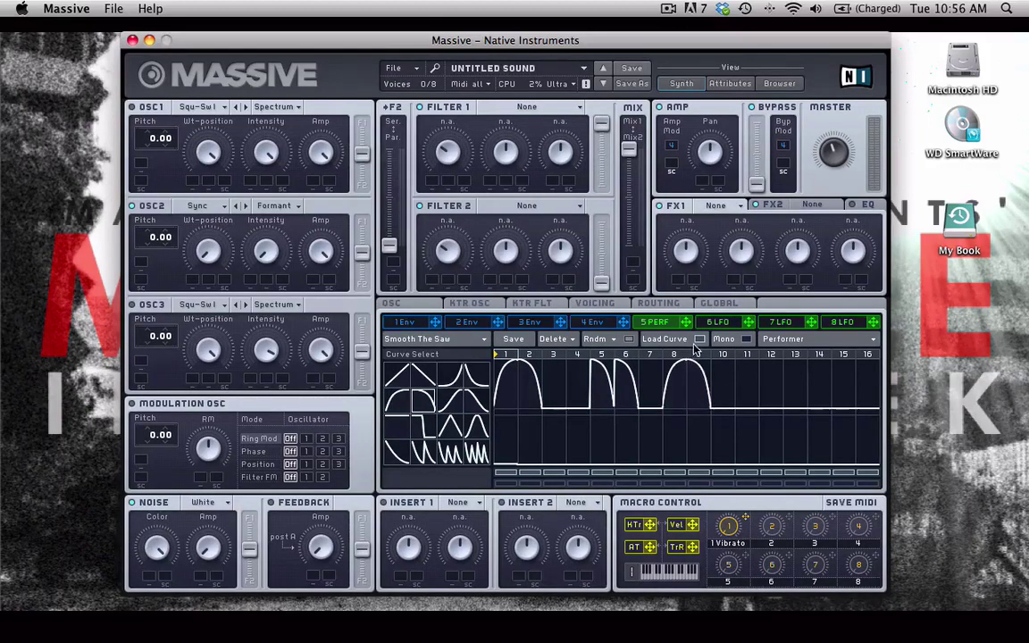
left_click_drag(595, 397, 615, 361)
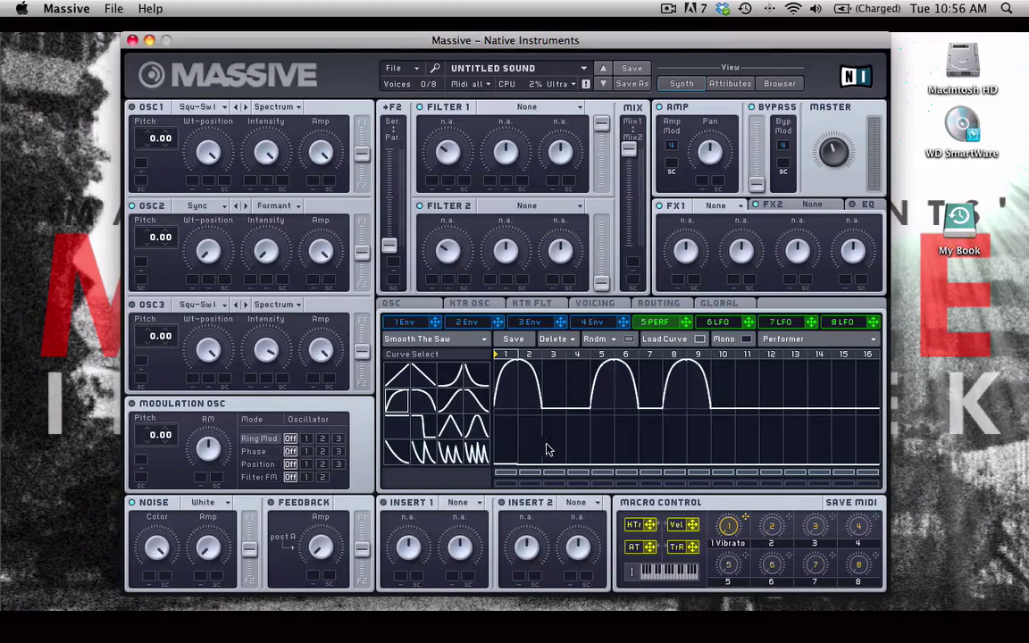
- Place a multi-saw curve on step 13 and a triangle curve on step 15
left_click(450, 453)
left_click(795, 401)
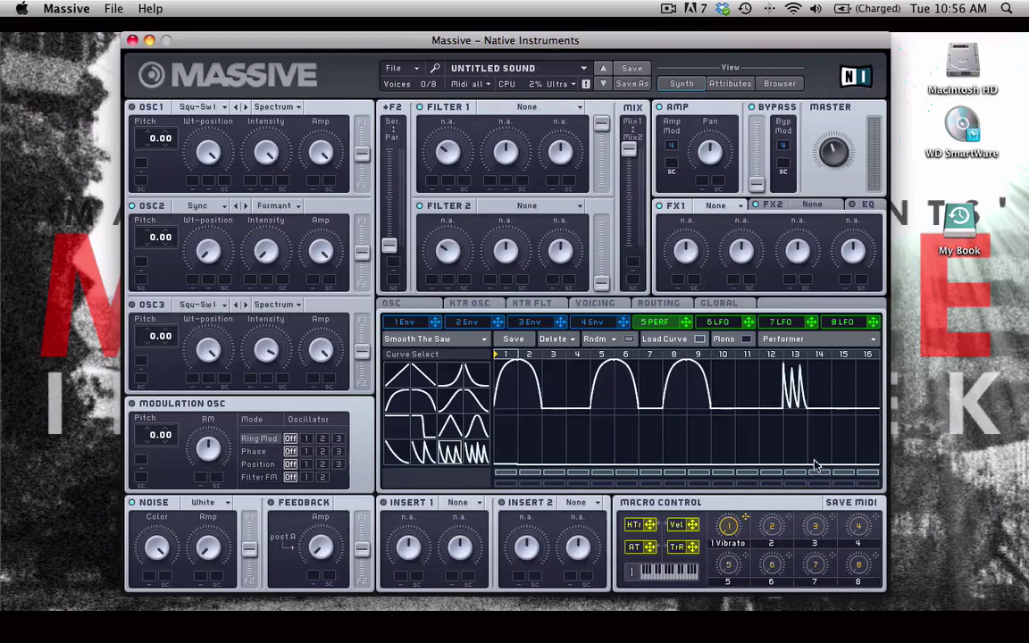
left_click(450, 424)
left_click(844, 393)
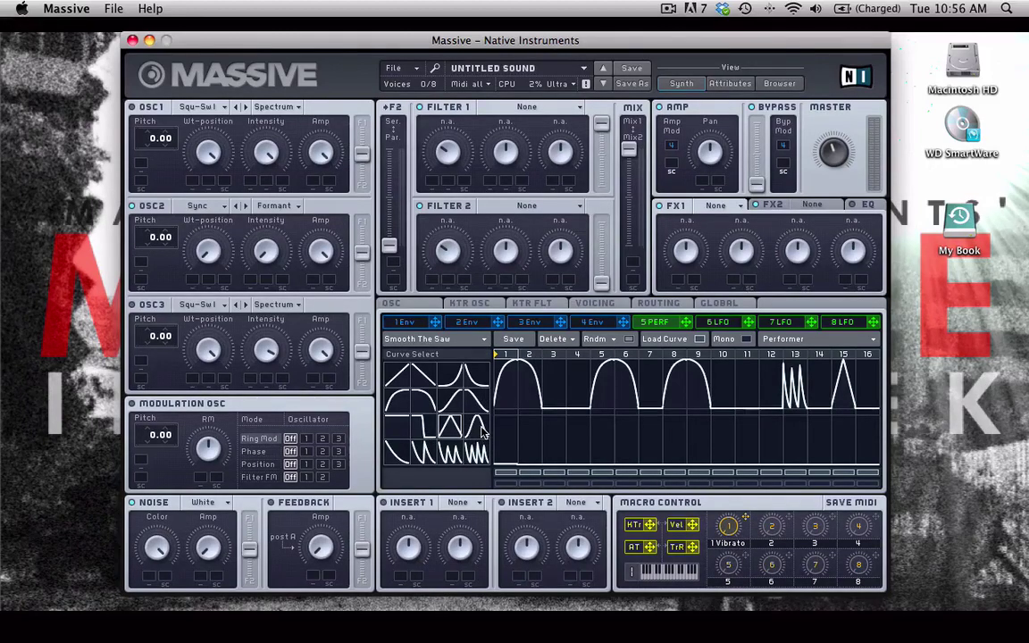
- Fill the Performer's lower-row steps with the saw curve from Curve Select
left_click(414, 372)
mouse_move(498, 430)
left_mouse_down()
mouse_move(556, 405)
mouse_move(871, 407)
mouse_move(793, 427)
left_mouse_up()
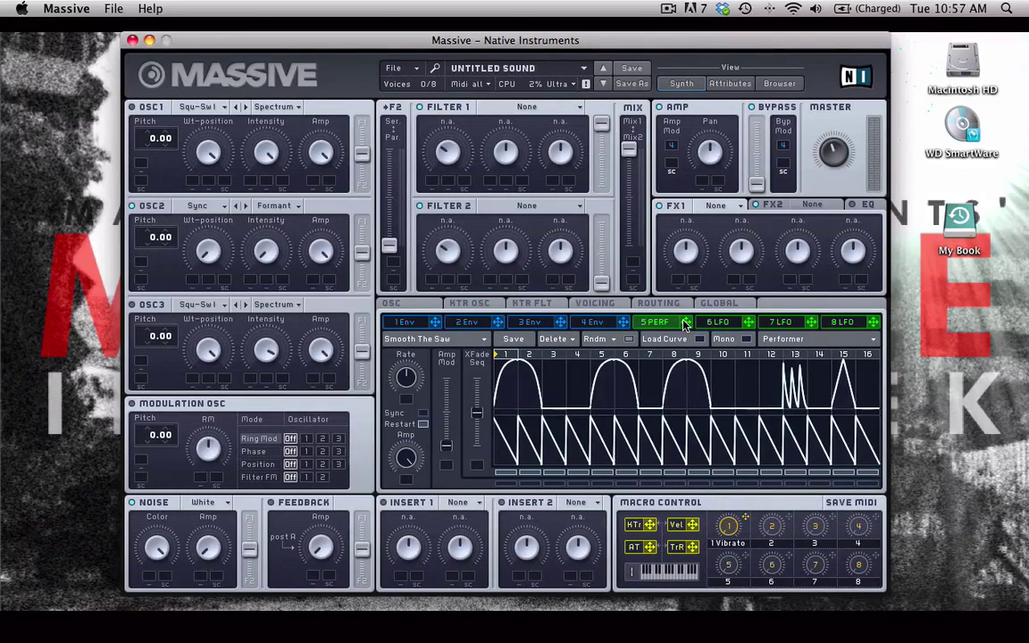
- Route the 5 PERF source to an OSC2 mod slot and set its depth on Intensity
left_click_drag(685, 324, 250, 282)
left_click_drag(250, 282, 253, 174)
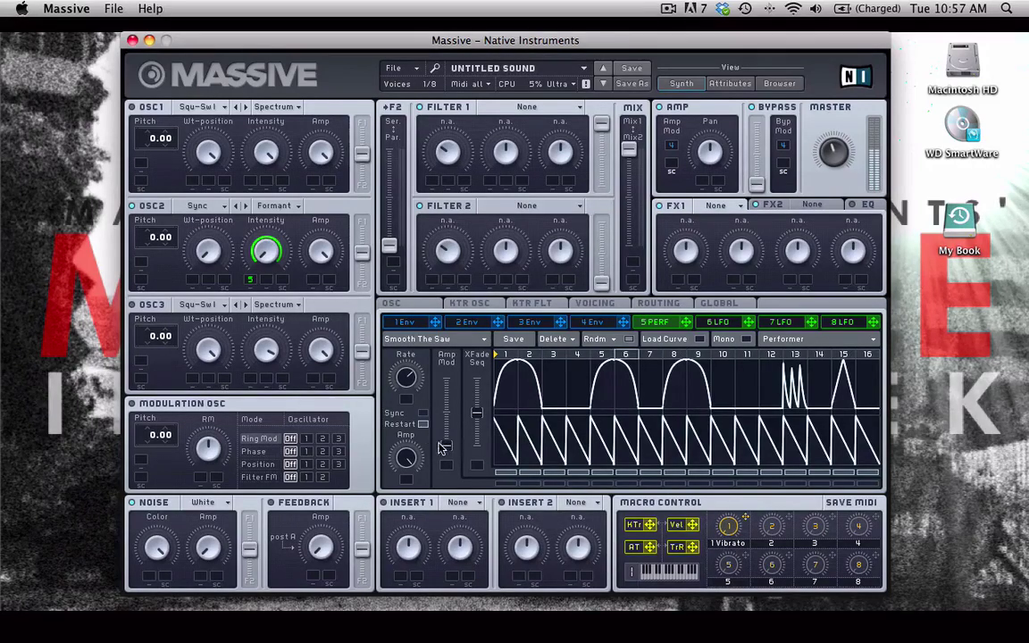
- Enable Sync, change the ratio from 1/16 to 1/8, and nudge XFade Seq up
left_click(423, 412)
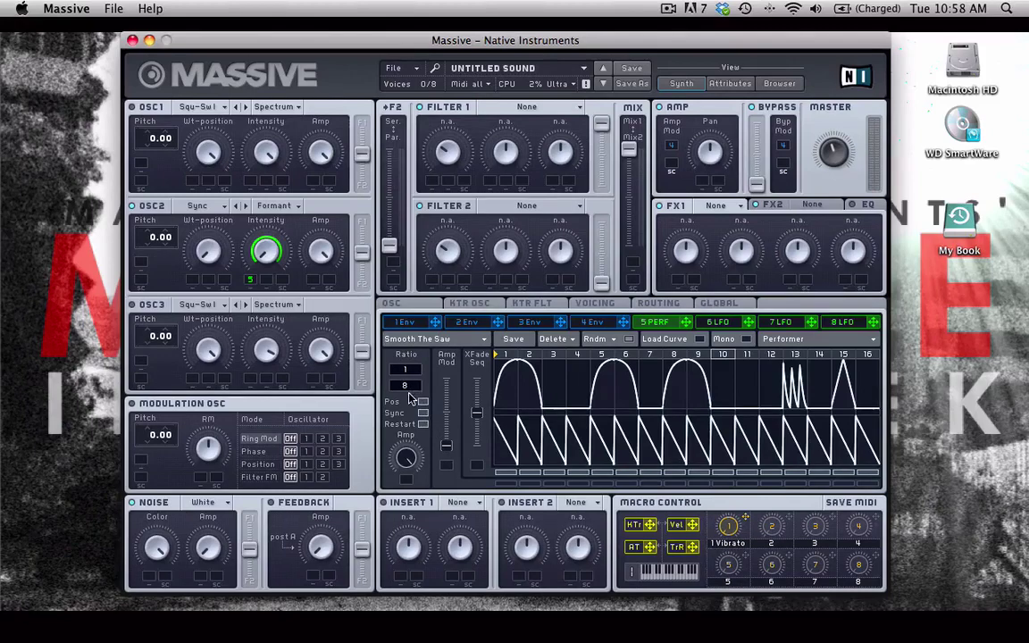
left_click_drag(411, 395, 475, 422)
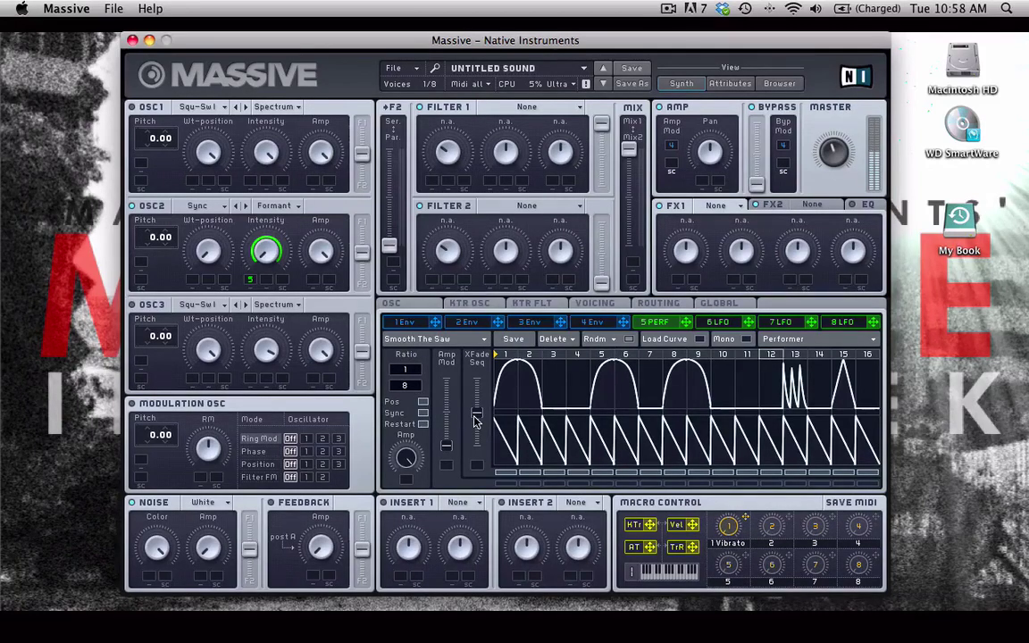
left_click_drag(477, 429, 478, 406)
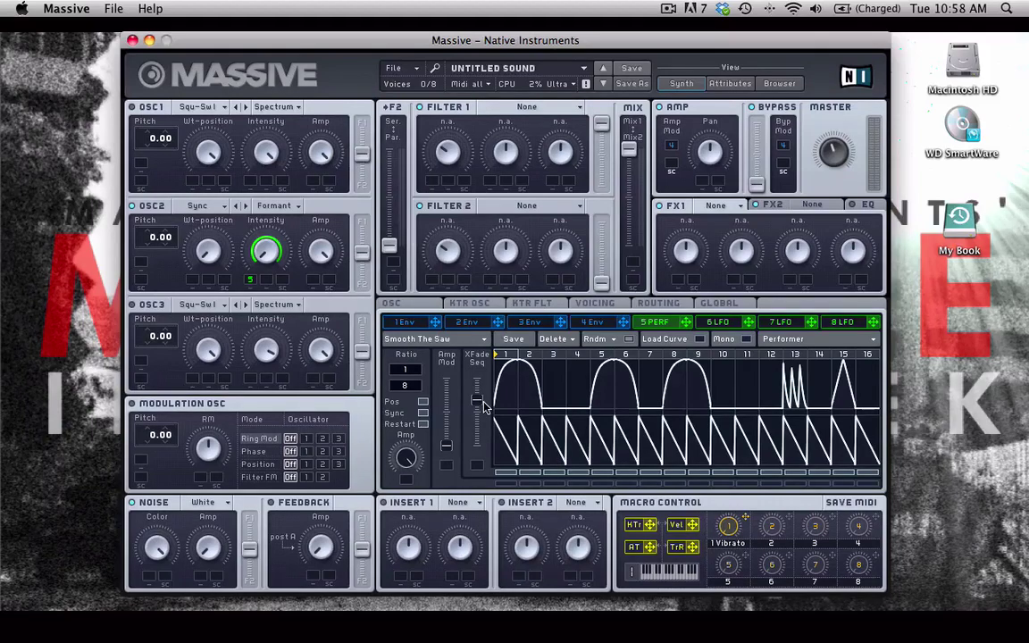
- Make Filter 1 a Bandreject filter, raise OSC2's F1/F2 fader toward Filter 1, and narrow Bandwidth
left_click(485, 106)
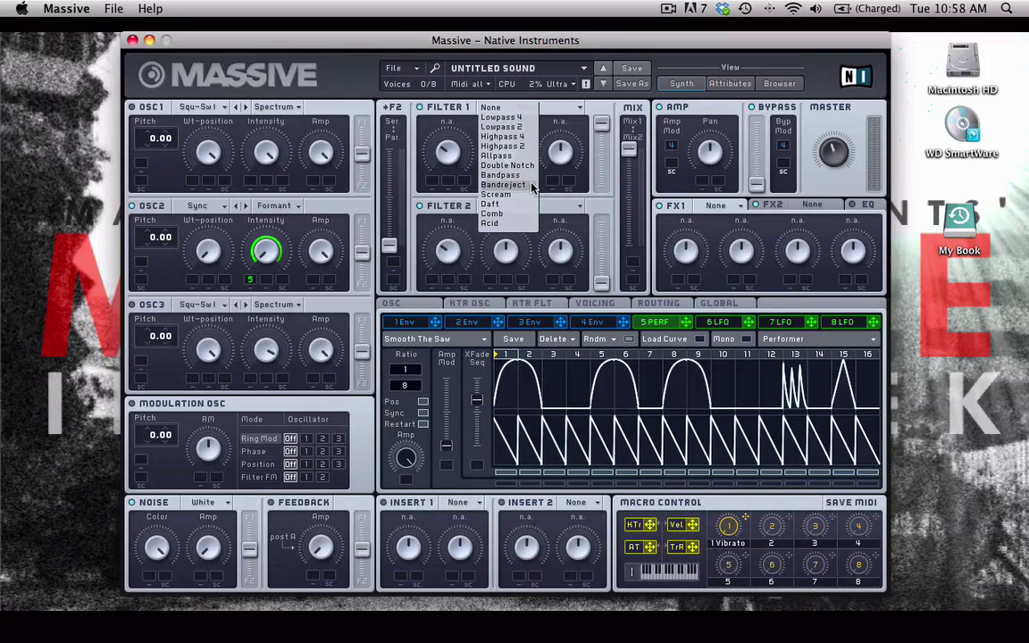
left_click(531, 185)
left_click_drag(359, 257, 360, 224)
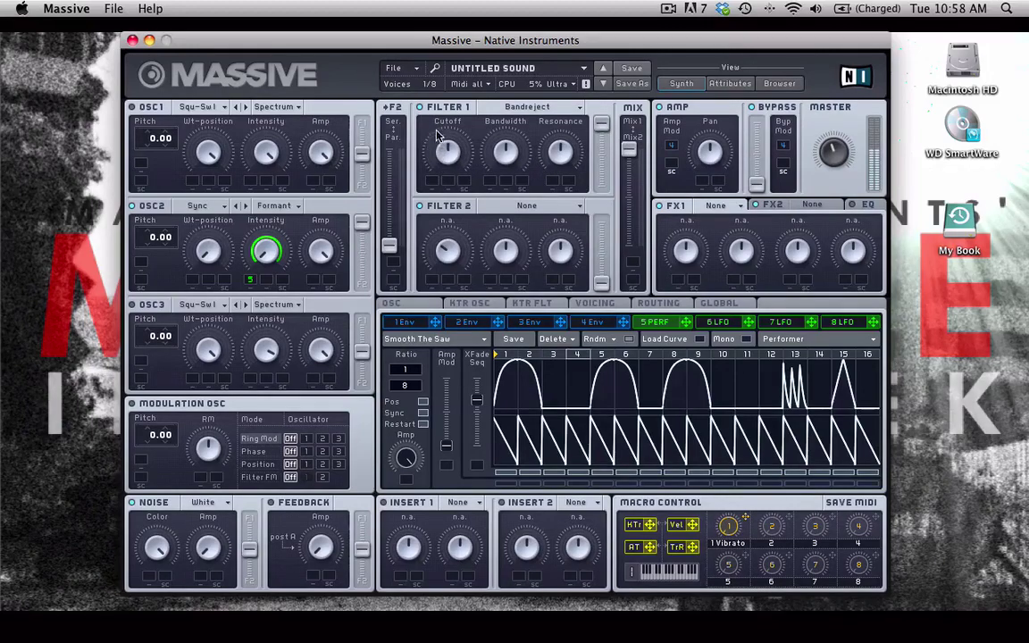
left_click_drag(505, 153, 498, 195)
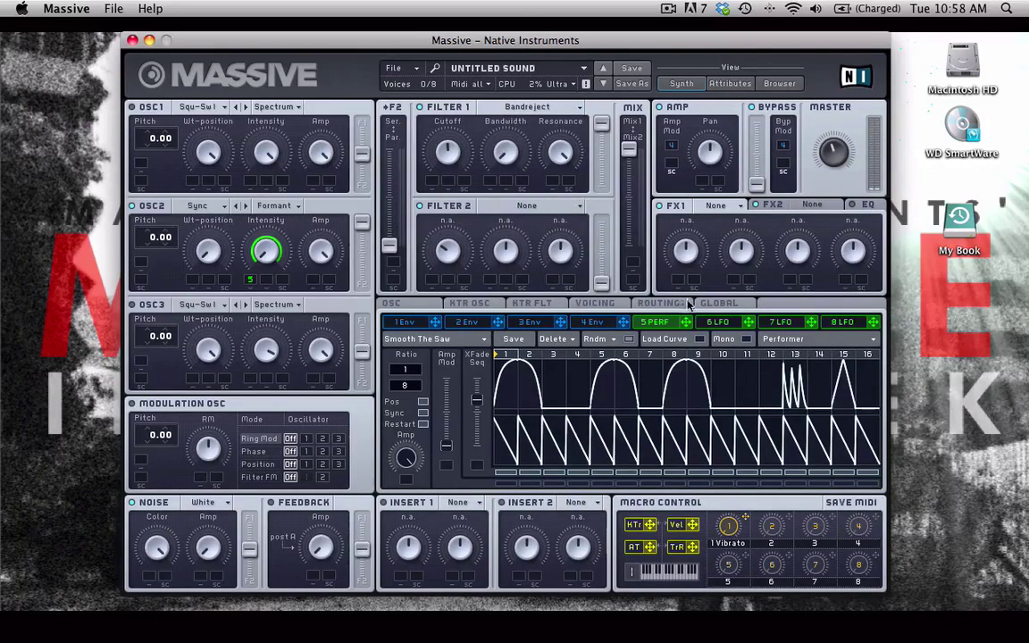
- Route the 5 PERF Performer into the mod slot under Filter 1's Bandwidth knob
left_click_drag(492, 183, 487, 125)
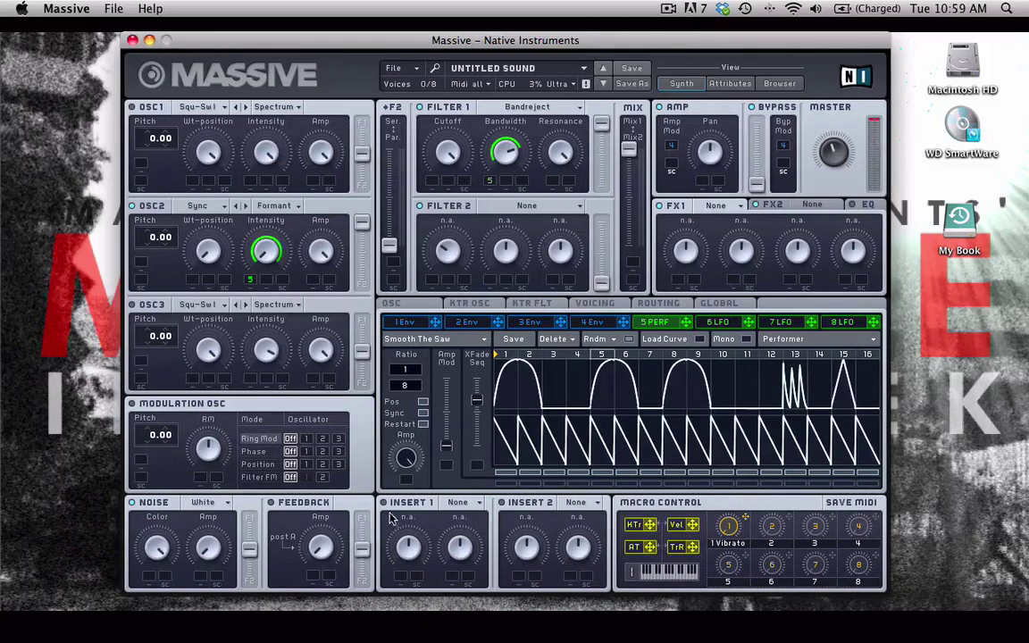
- Load the Sine Shaper effect into the Insert 1 slot
left_click(465, 505)
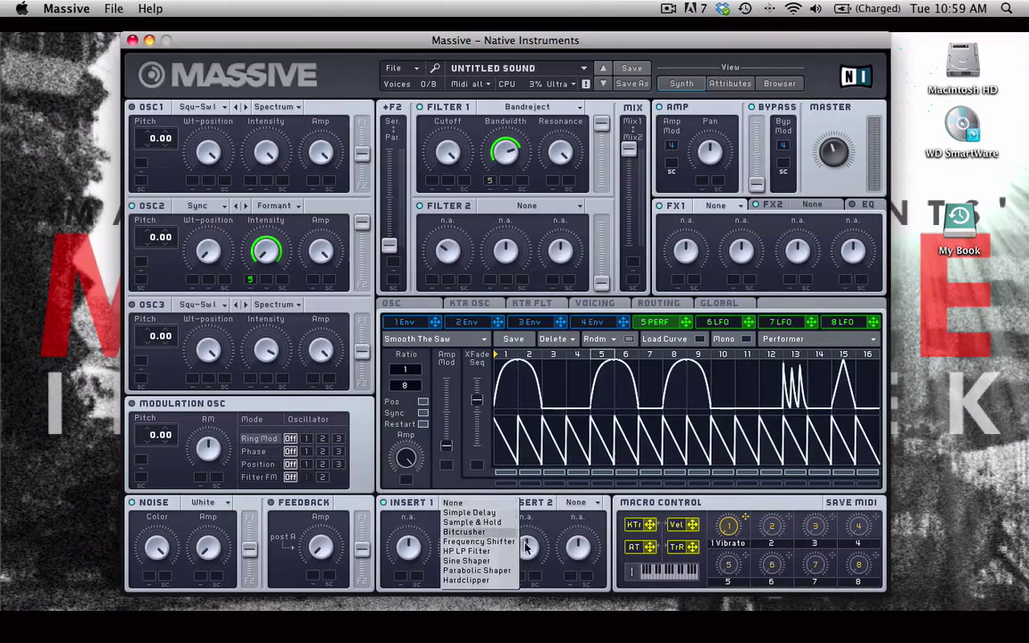
left_click(487, 560)
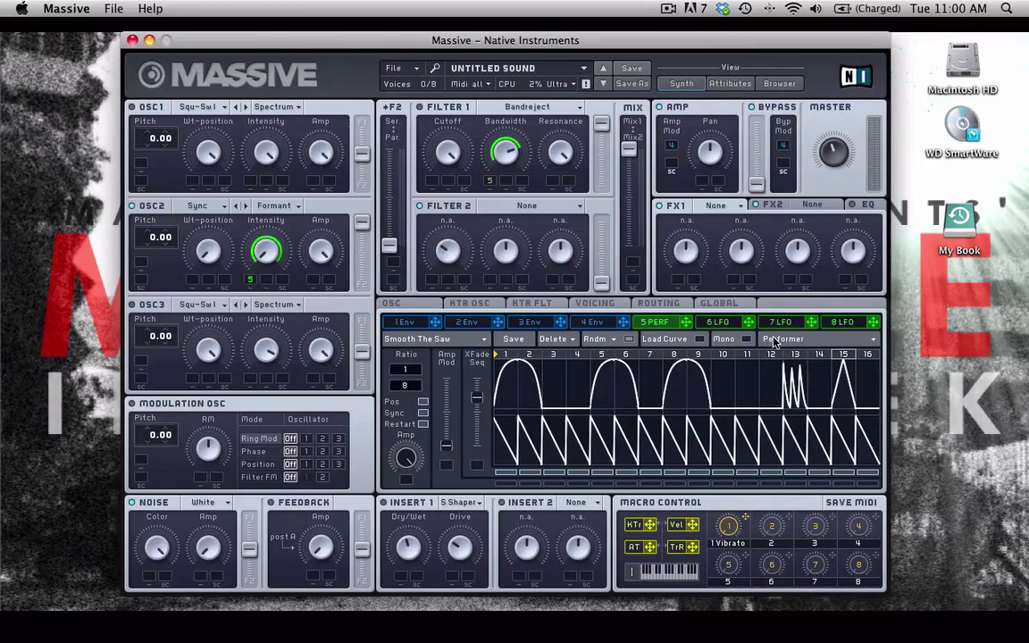
- Switch modulation slot 6 from LFO to Stepper mode
left_click(720, 323)
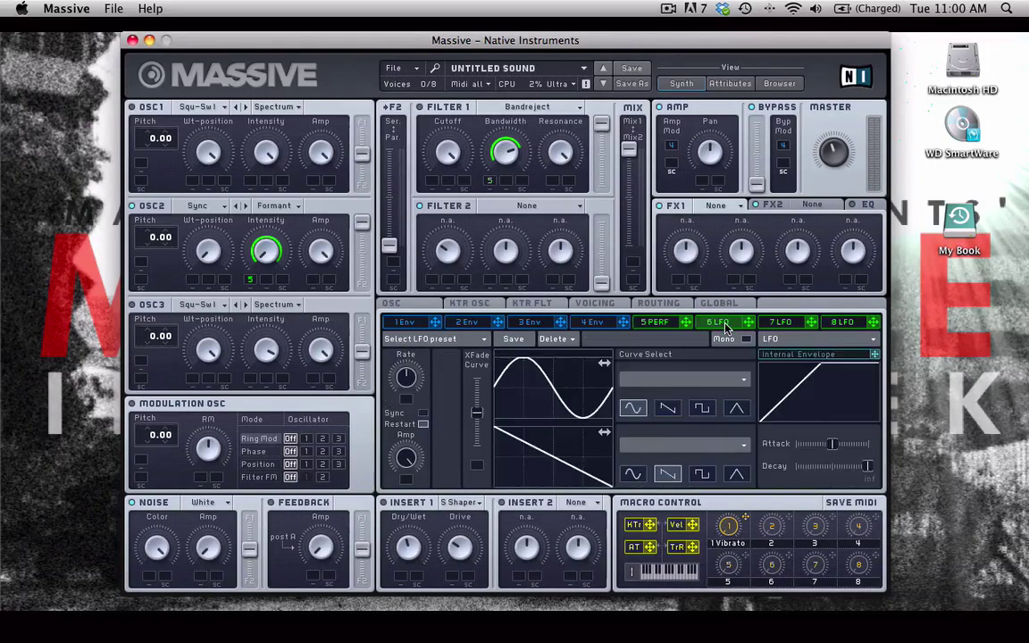
left_click(770, 340)
left_click(794, 357)
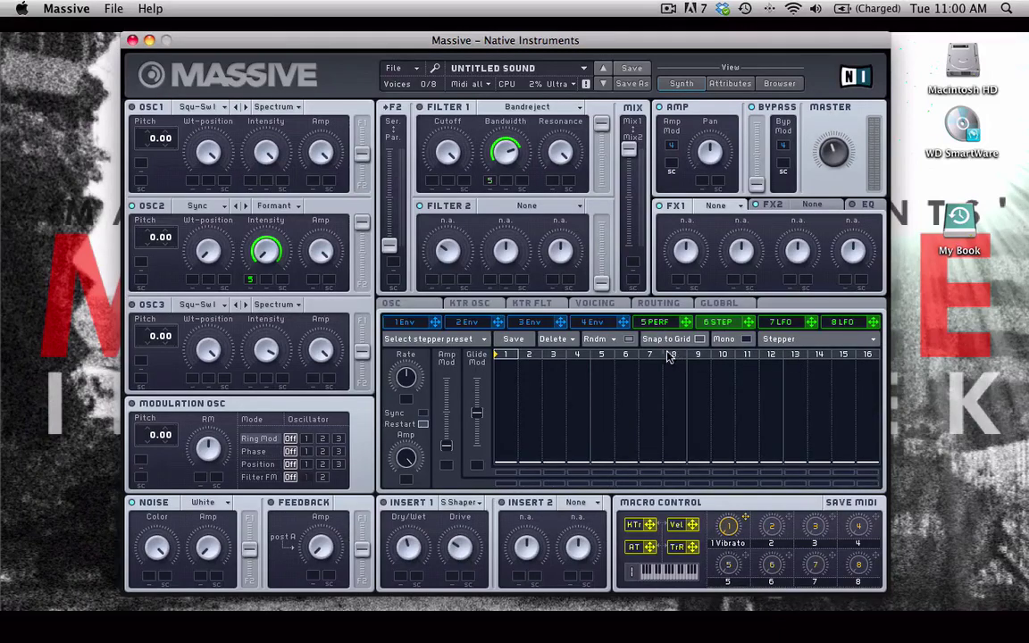
- Load the Ascending step pattern and set the Stepper's OSC2 pitch modulation to 24.00
left_click(455, 343)
mouse_move(404, 341)
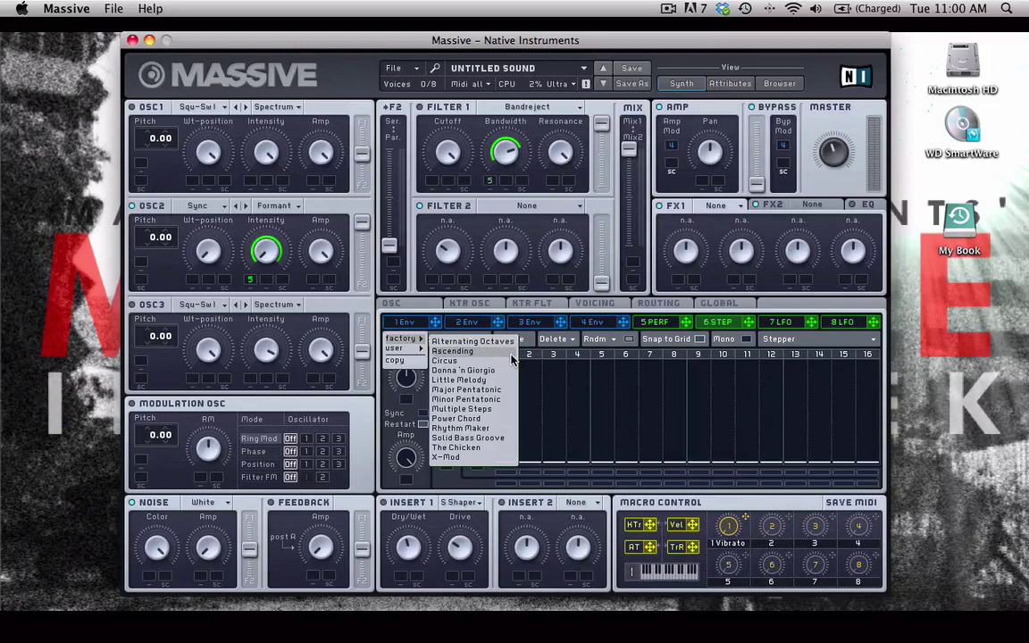
left_click(456, 351)
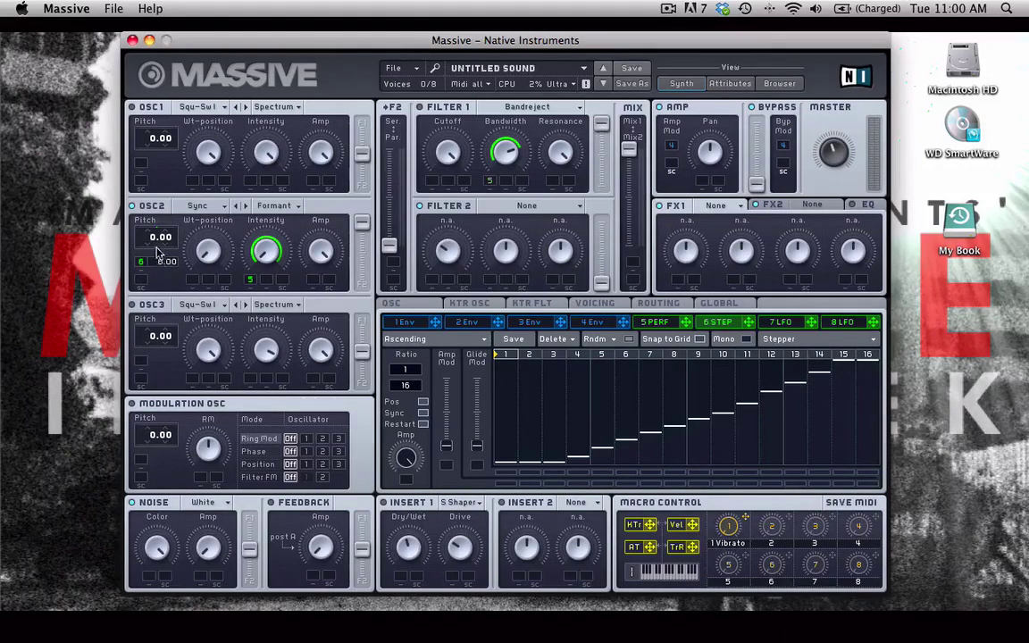
left_click_drag(161, 237, 160, 227)
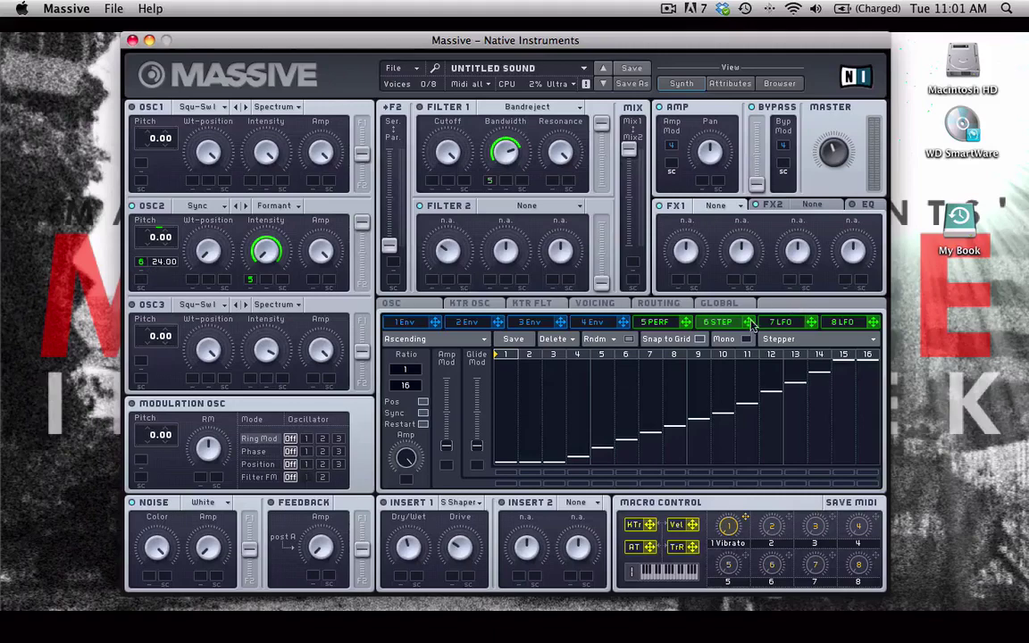
left_click(654, 322)
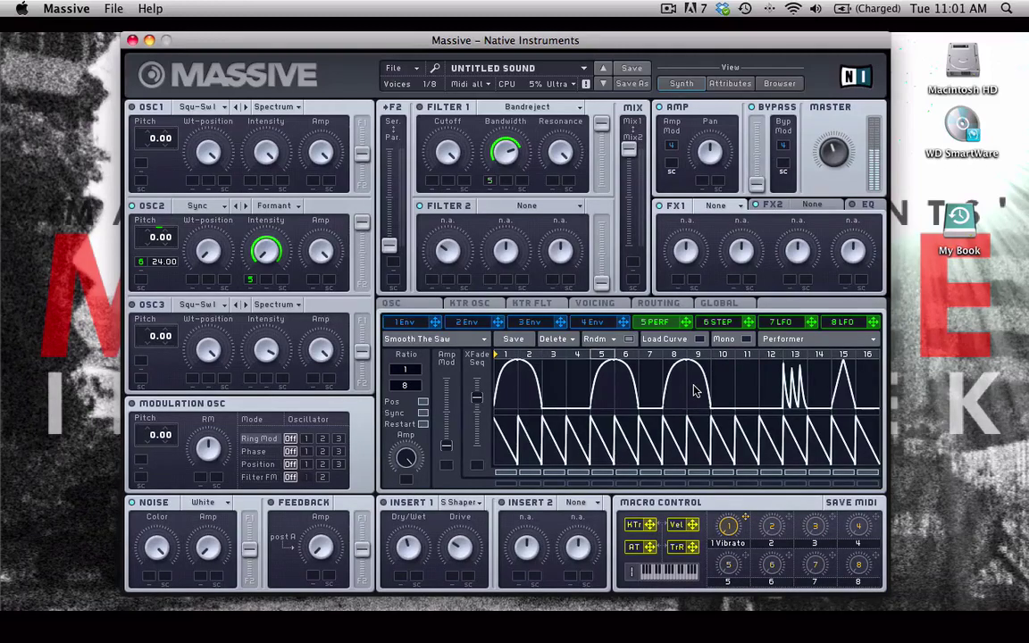
- Set the slot 6 Stepper to 1/8 ratio with Alternating Octaves, and drop OSC2 Pitch to -12.00
left_click(711, 322)
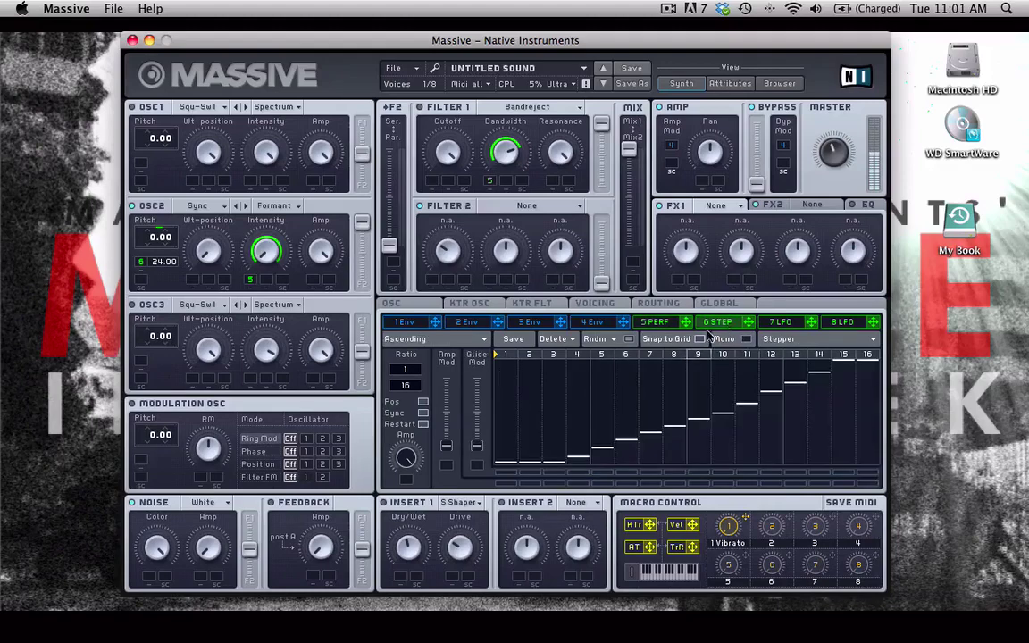
left_click_drag(405, 385, 401, 395)
left_click(438, 340)
mouse_move(427, 340)
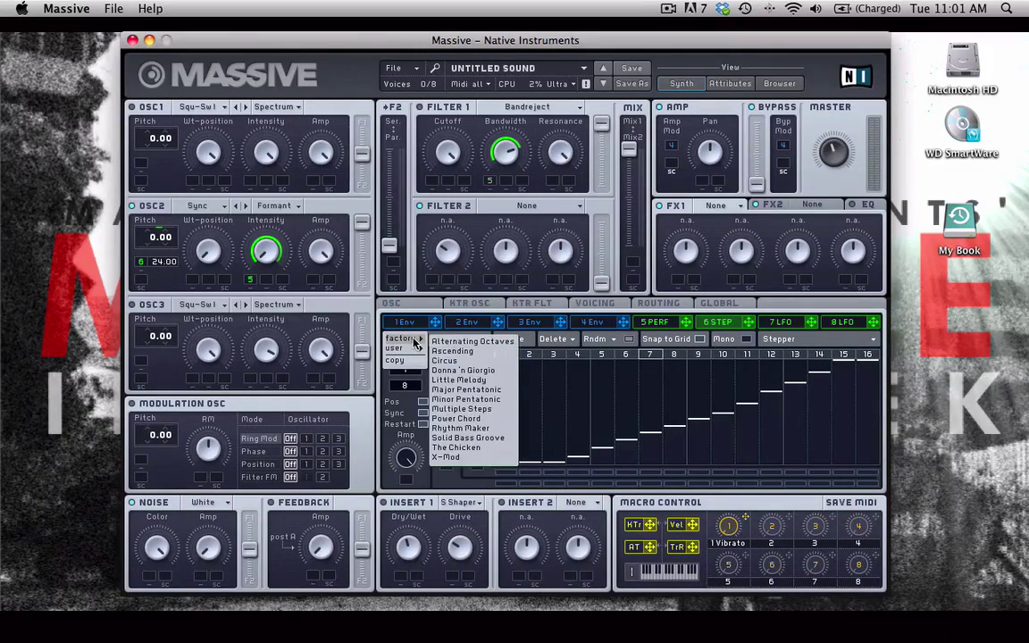
left_click(484, 343)
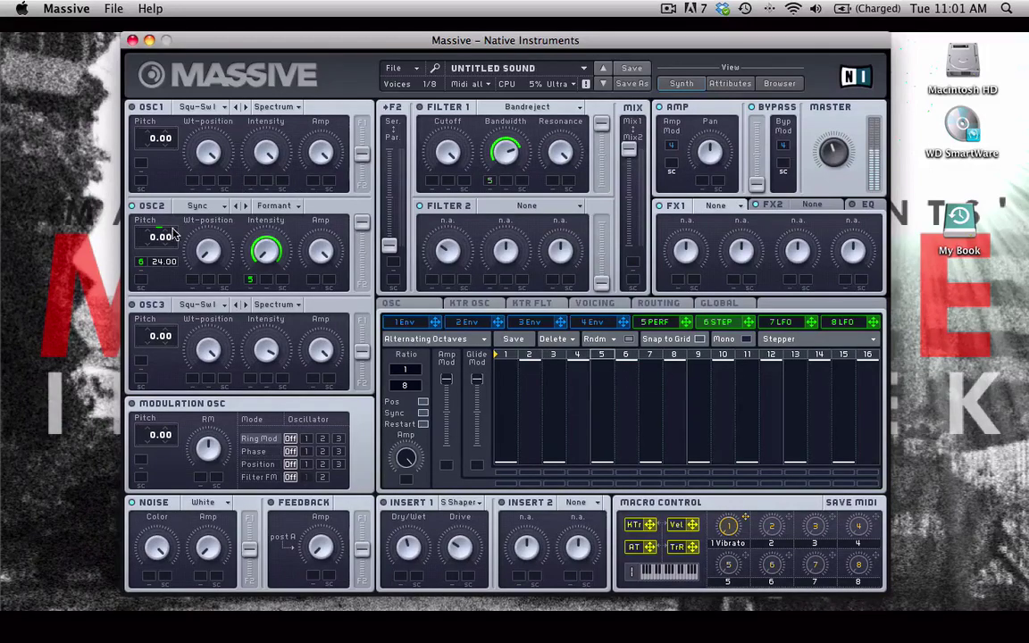
left_click_drag(152, 239, 152, 259)
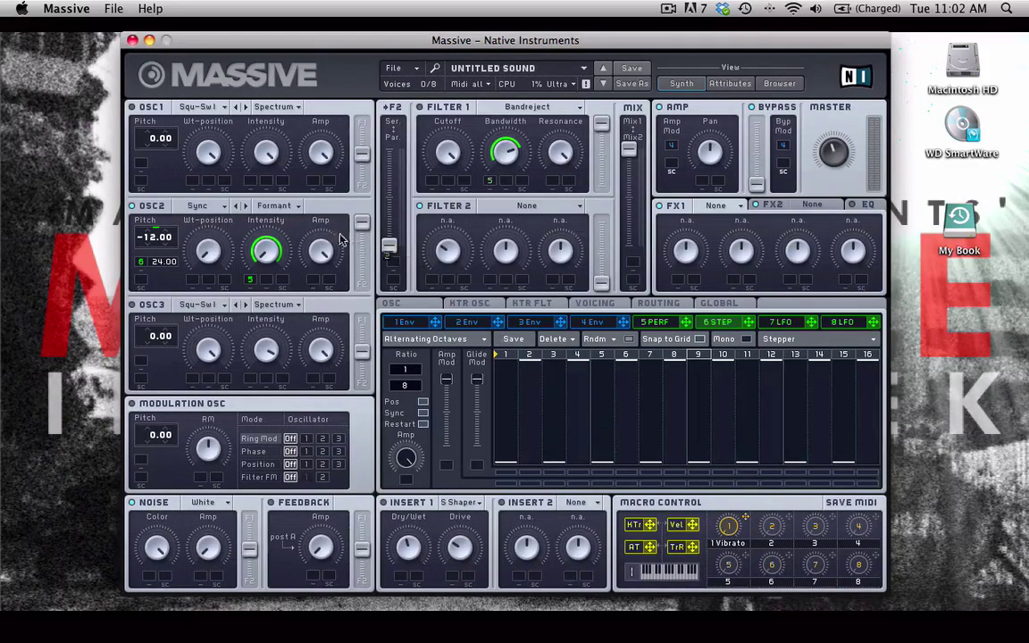
- Assign macro 2 to the OSC2 Intensity and Filter 1 Bandwidth mod slots
left_click_drag(141, 282, 140, 282)
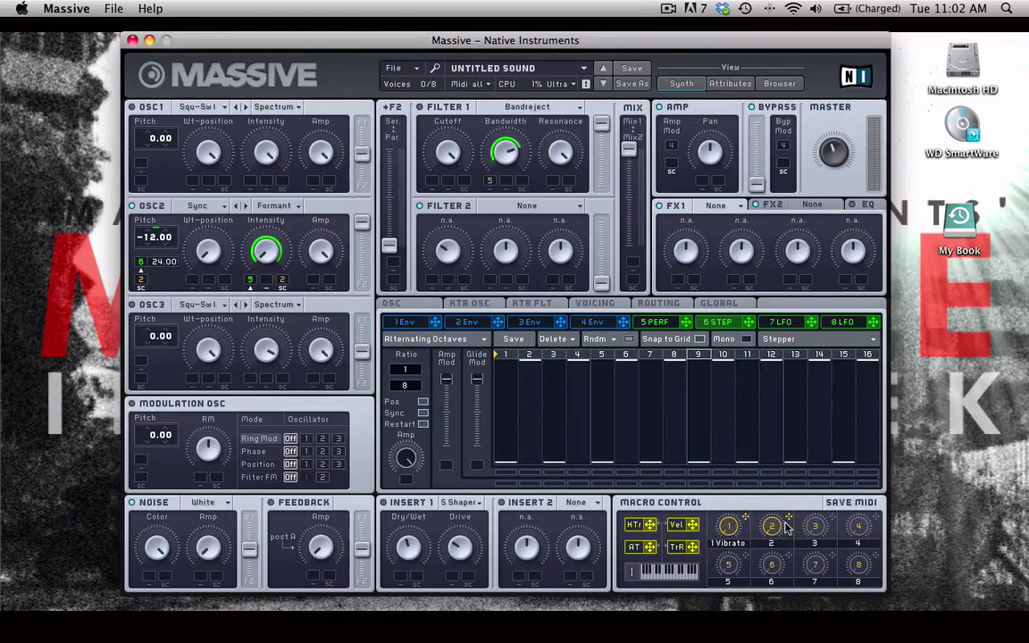
left_click_drag(522, 186, 520, 190)
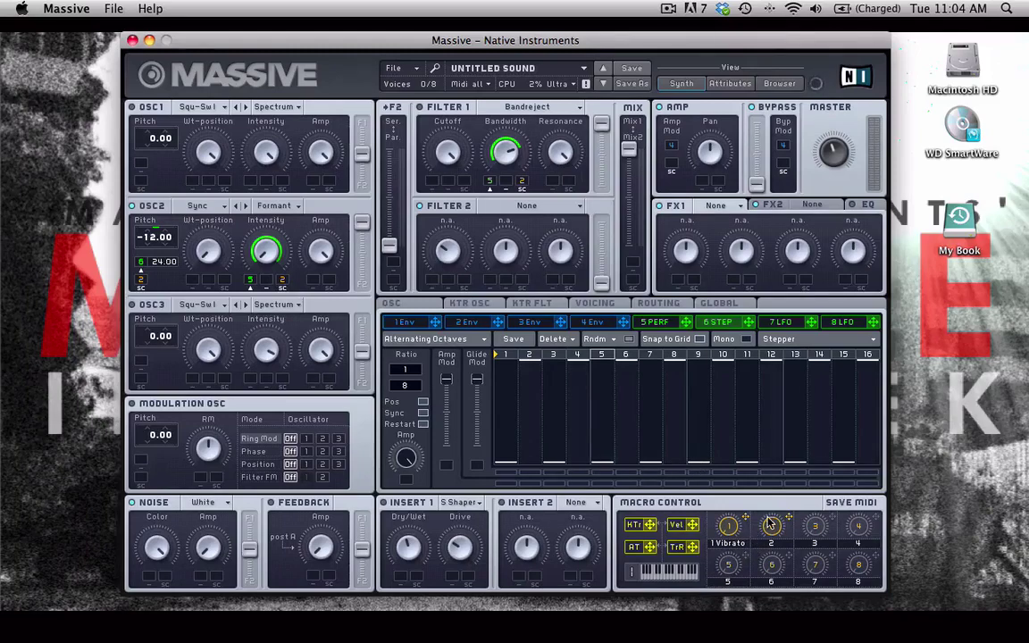
right_click(774, 525)
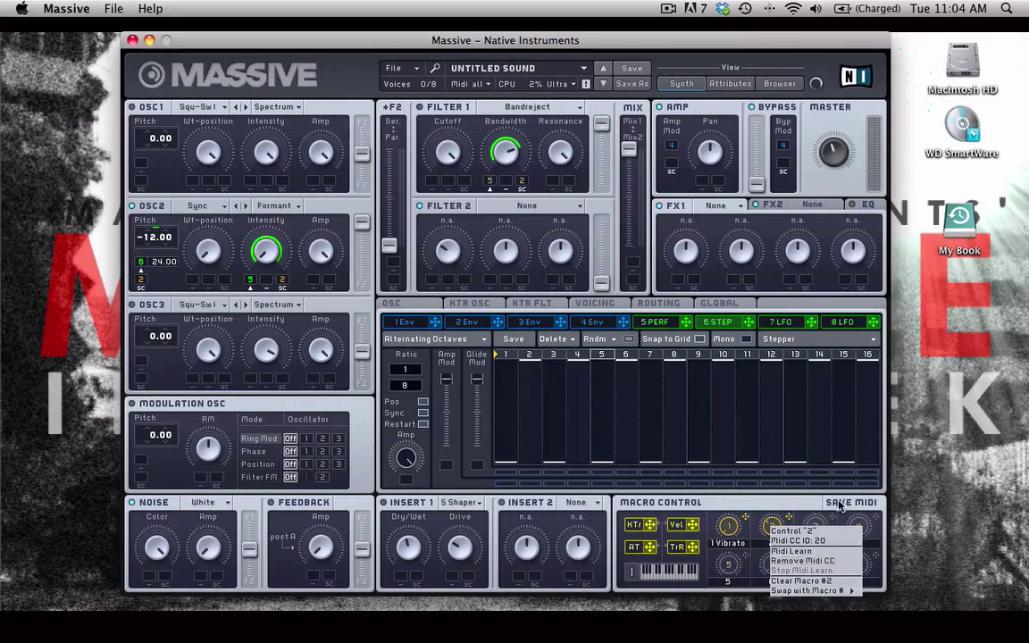
left_click(849, 562)
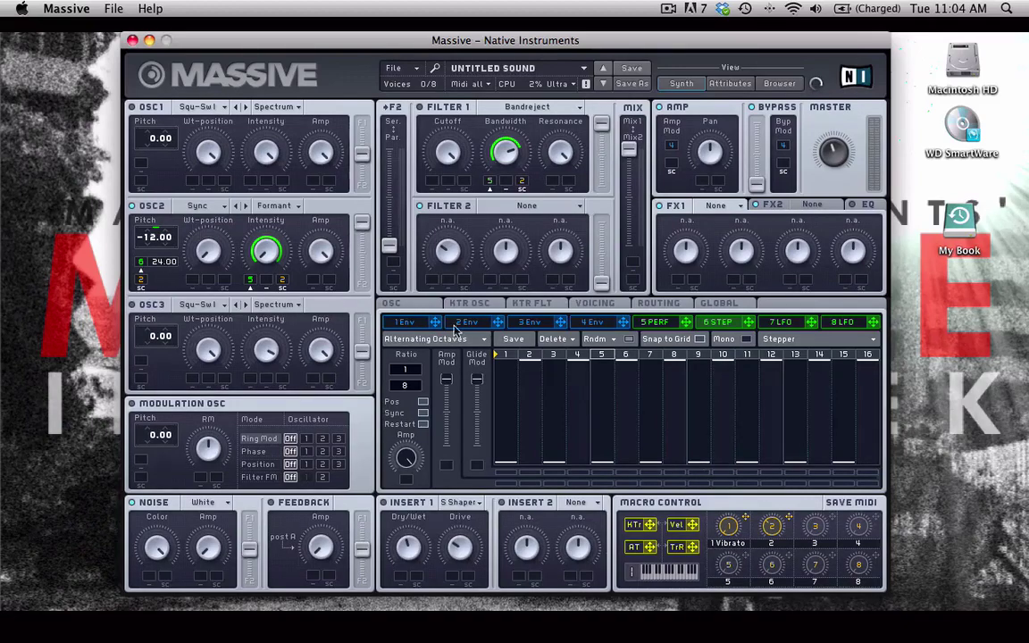
- Rename macro 2's label to 'Mmvmnt', fixing the typo before confirming
double_click(773, 544)
type("Movi")
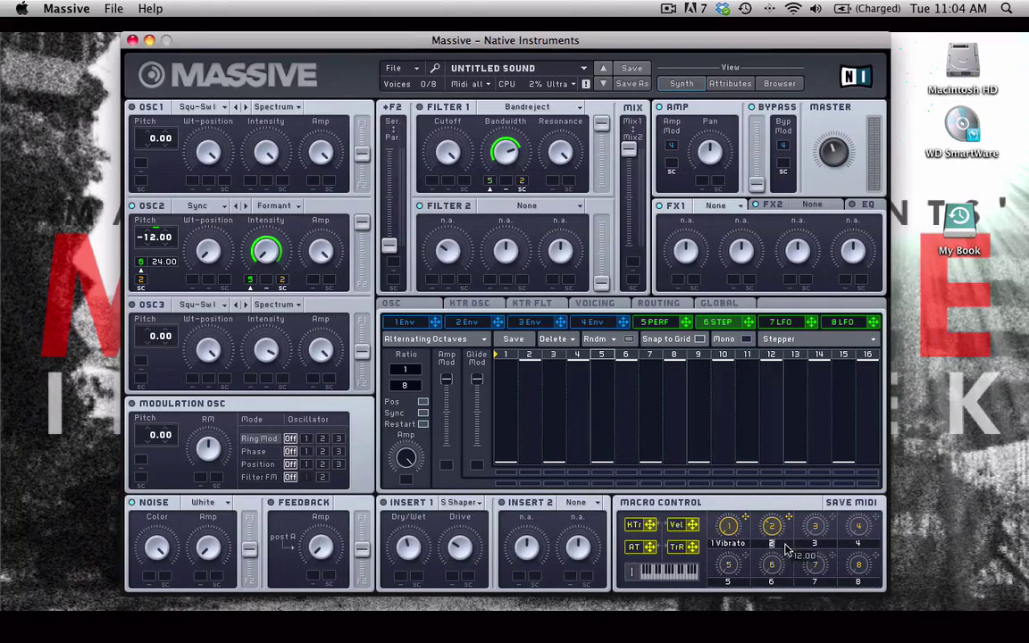
type("ement")
key("BackSpace")
key("BackSpace")
key("BackSpace")
key("BackSpace")
key("BackSpace")
key("BackSpace")
type("v")
key("Return")
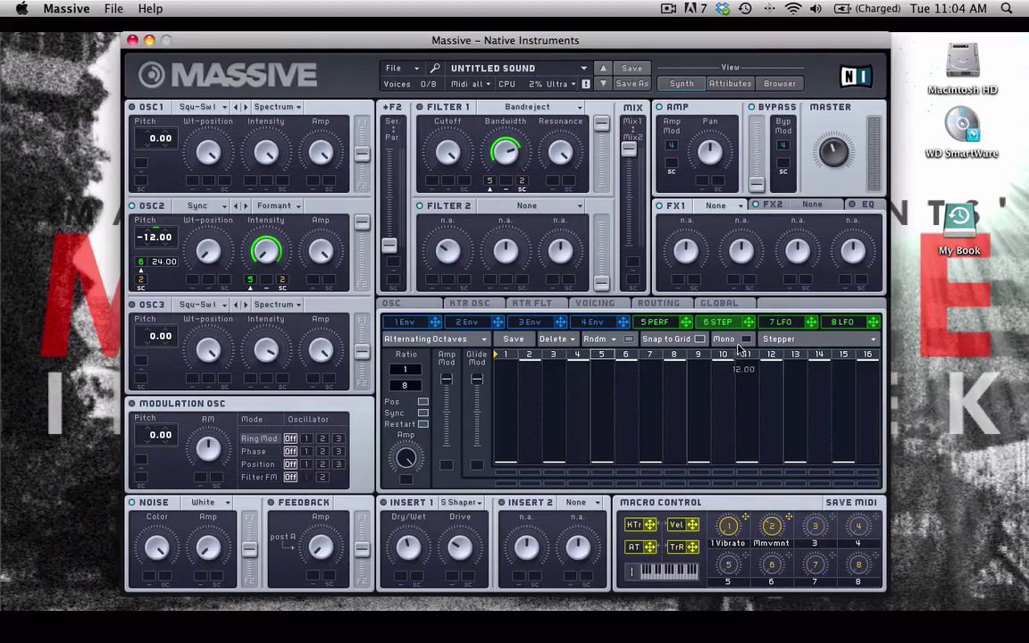
- Start a new default sound and turn modulation slot 5 into a Performer
left_click(413, 72)
left_click(411, 73)
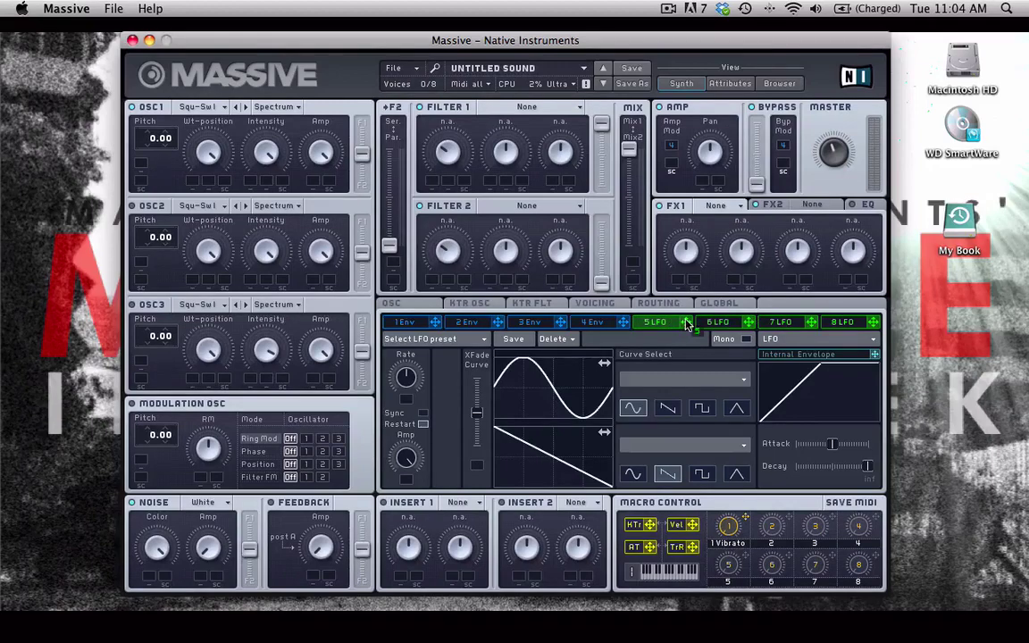
left_click(766, 339)
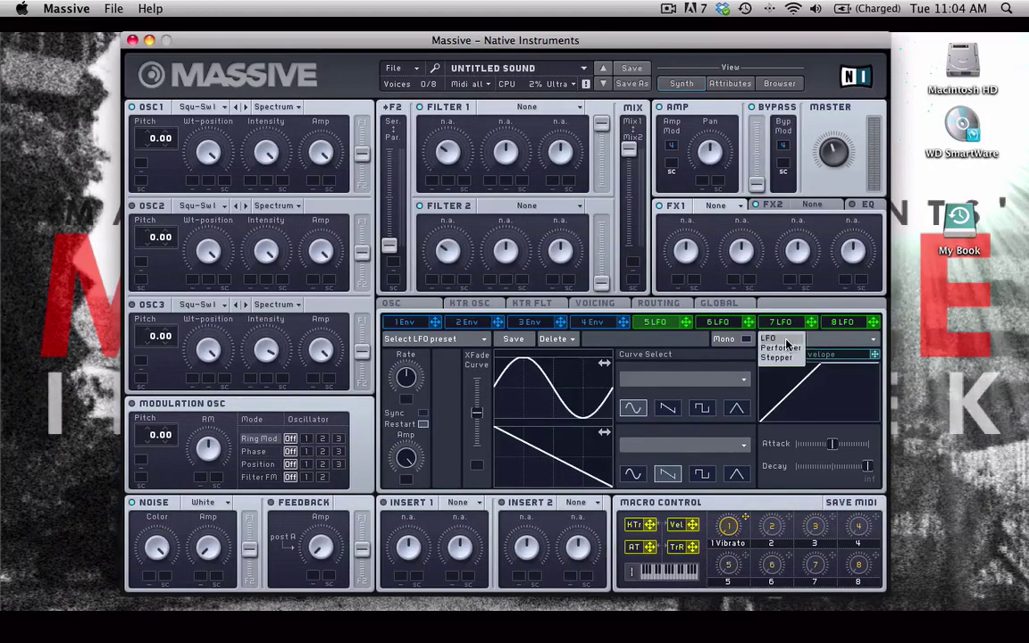
left_click(792, 351)
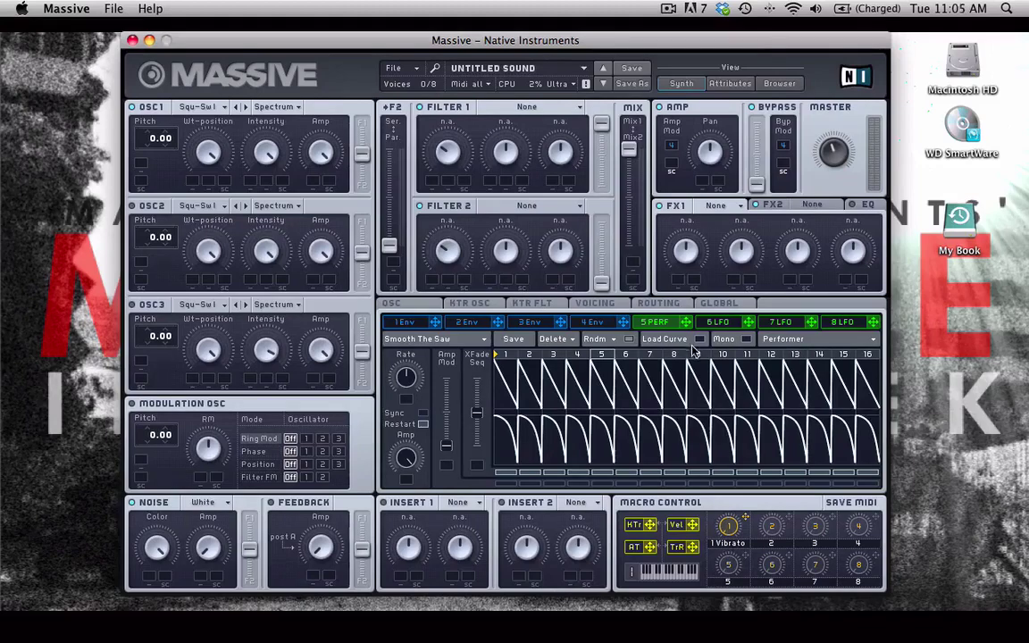
- Randomize the Performer pattern twice and route it to the Amp Mod slot
left_click(599, 339)
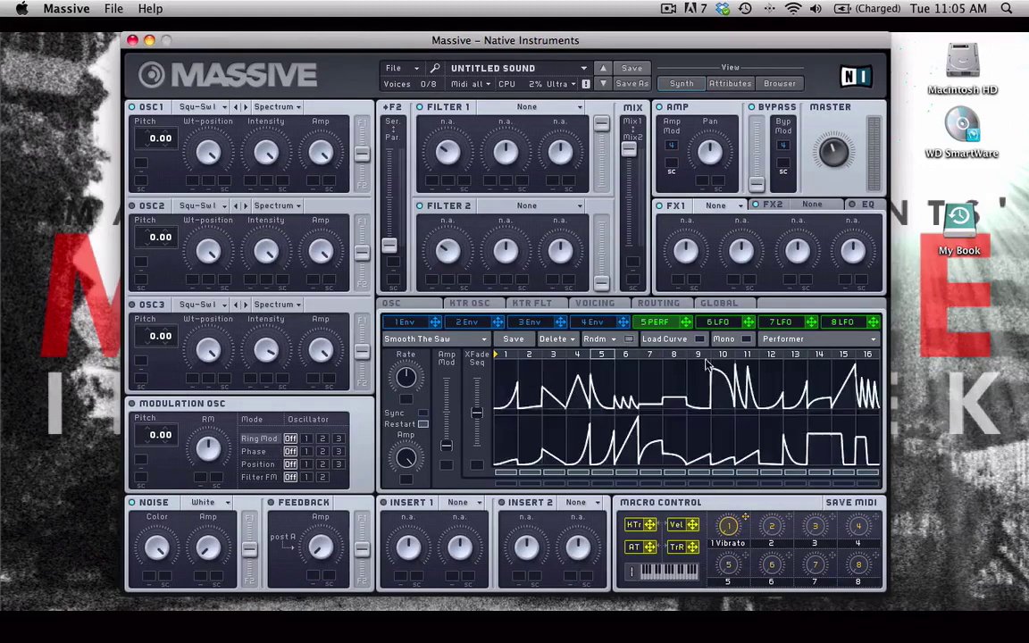
left_click(597, 339)
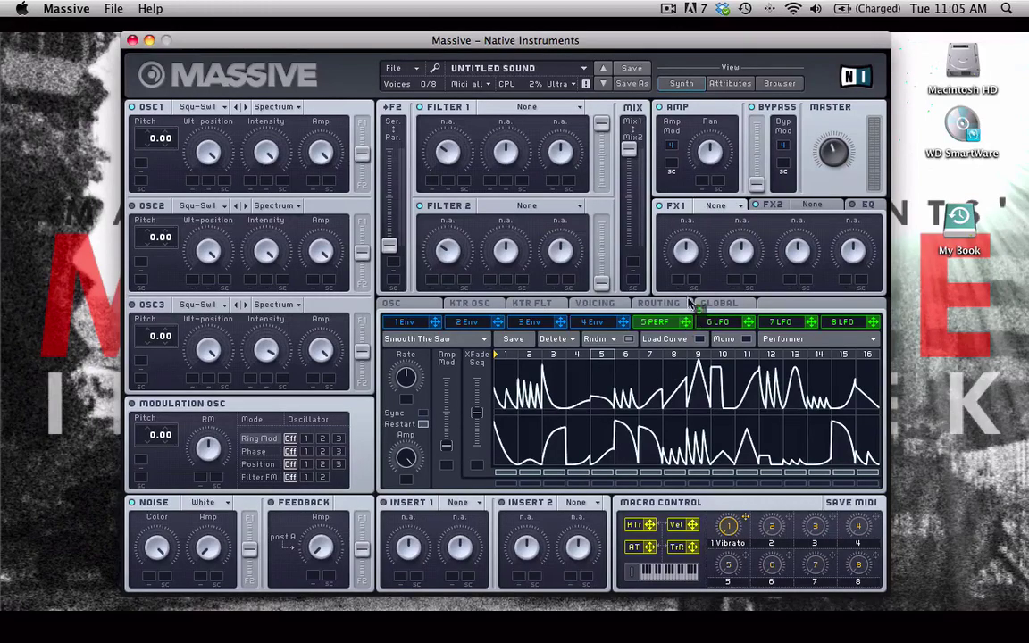
left_click_drag(690, 295, 672, 168)
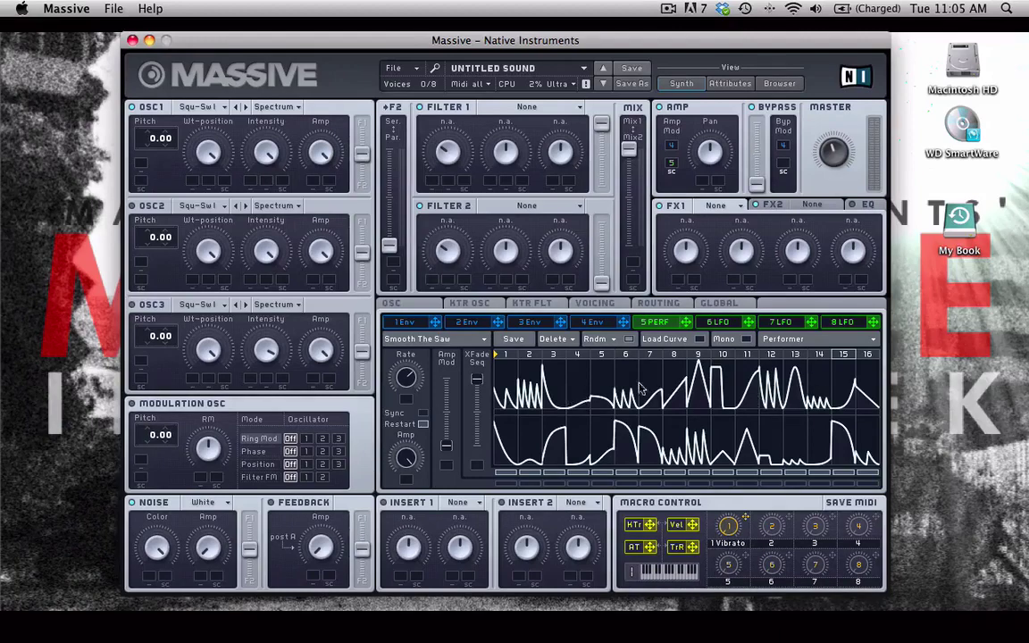
- Load the factory Sine To Square Performer preset, drop XFade Seq fully, then raise it partway
left_click(444, 339)
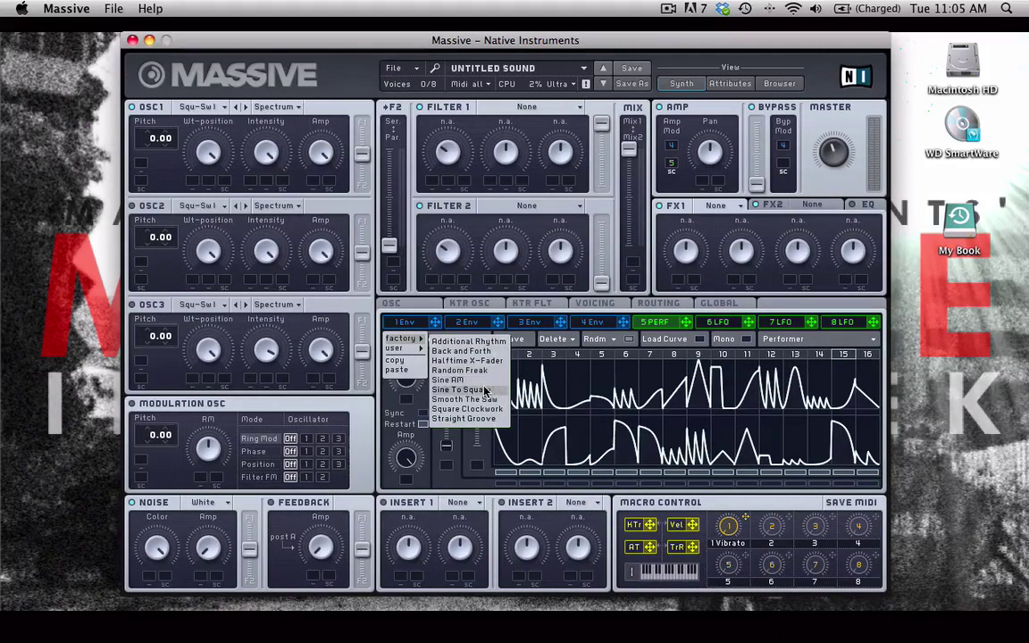
left_click(489, 390)
left_click_drag(484, 382, 484, 569)
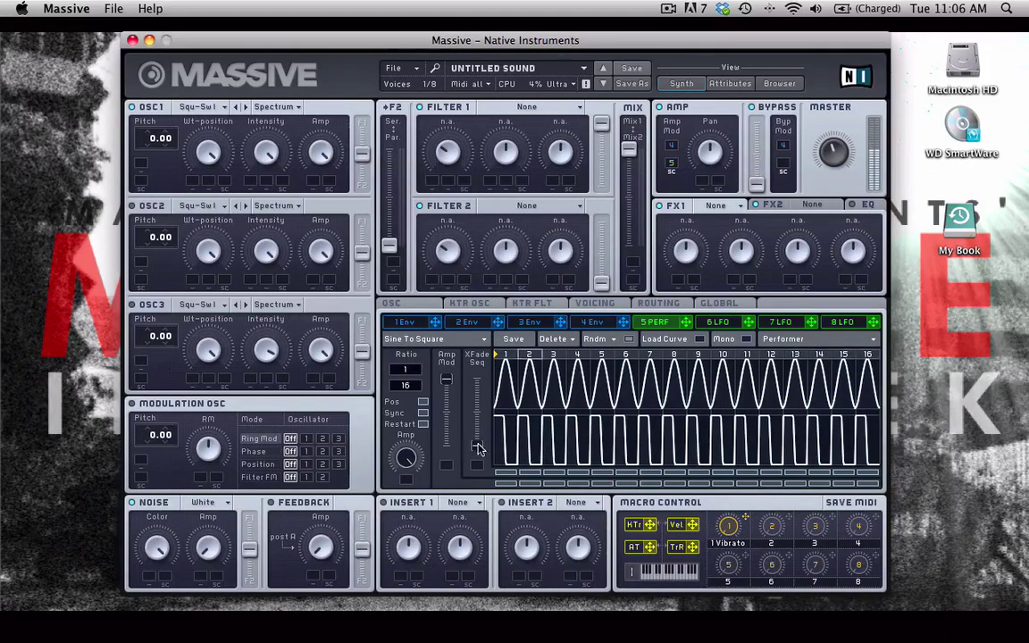
mouse_move(476, 445)
left_mouse_down()
mouse_move(476, 399)
mouse_move(471, 450)
left_mouse_up()
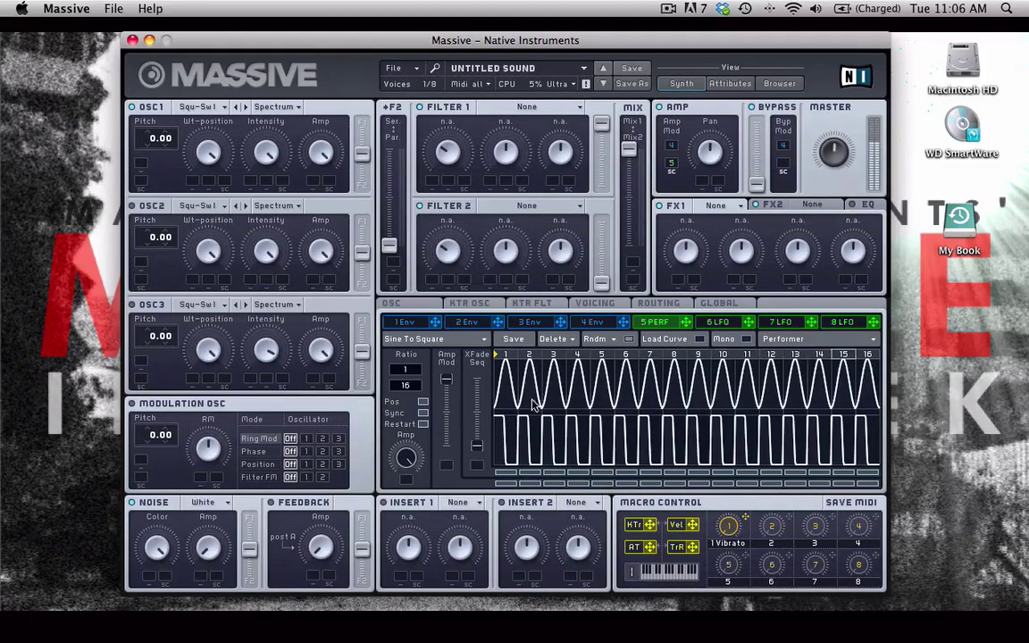
- Paint square-shape steps in the lower Performer row, flattening some stretches and adding pulses
left_click(527, 426)
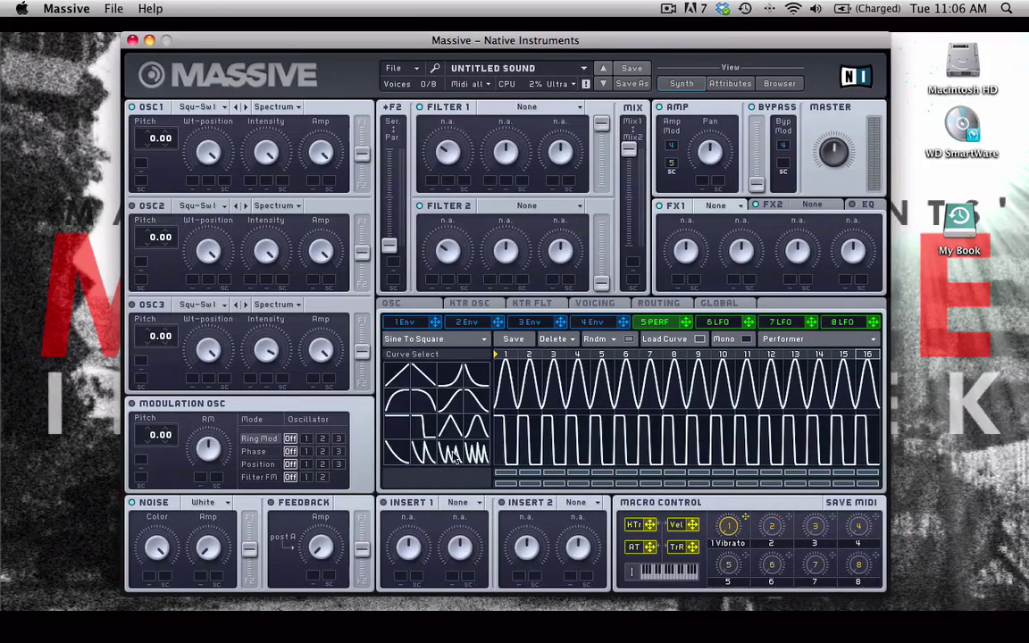
left_click(404, 431)
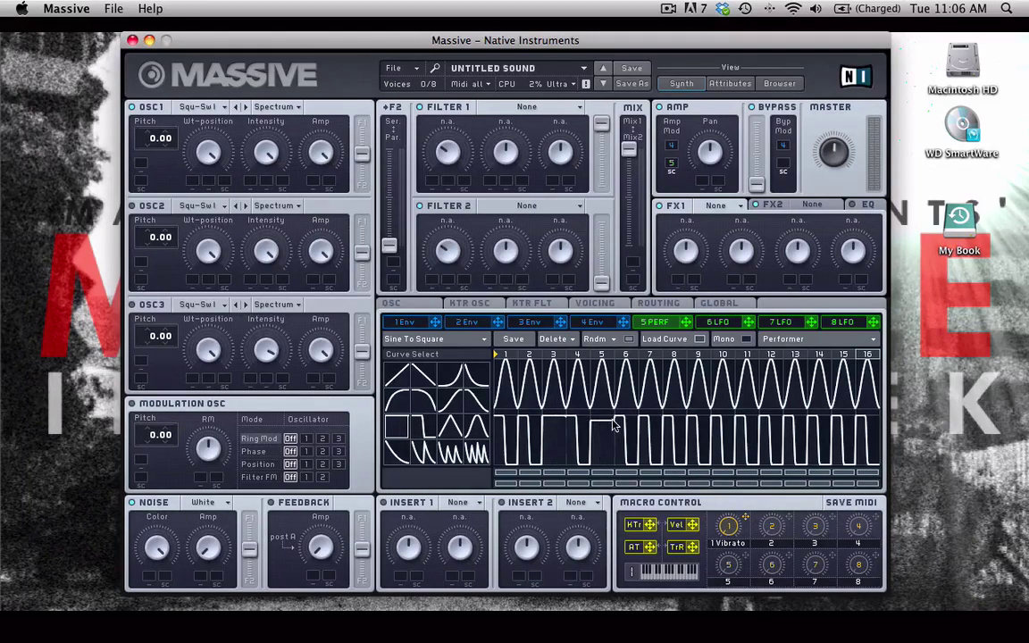
left_click_drag(553, 367, 639, 407)
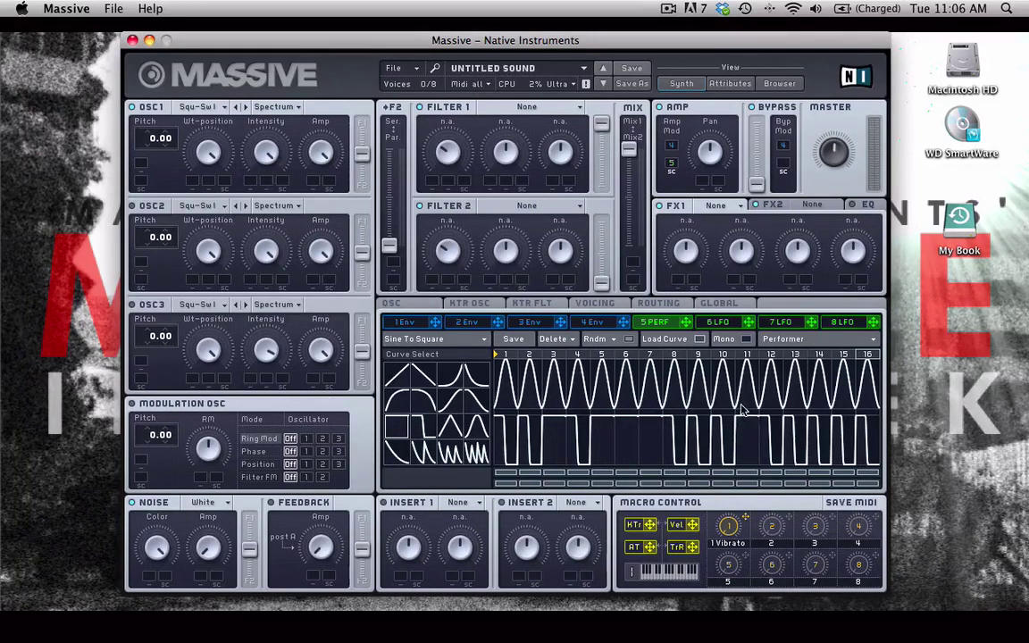
left_click_drag(732, 402, 887, 444)
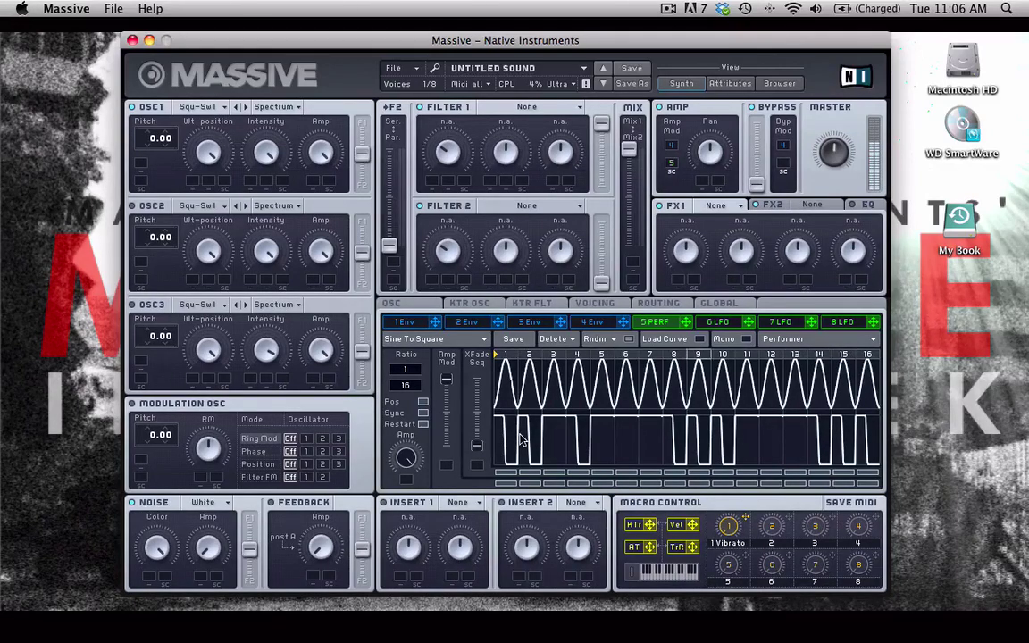
left_click(626, 422)
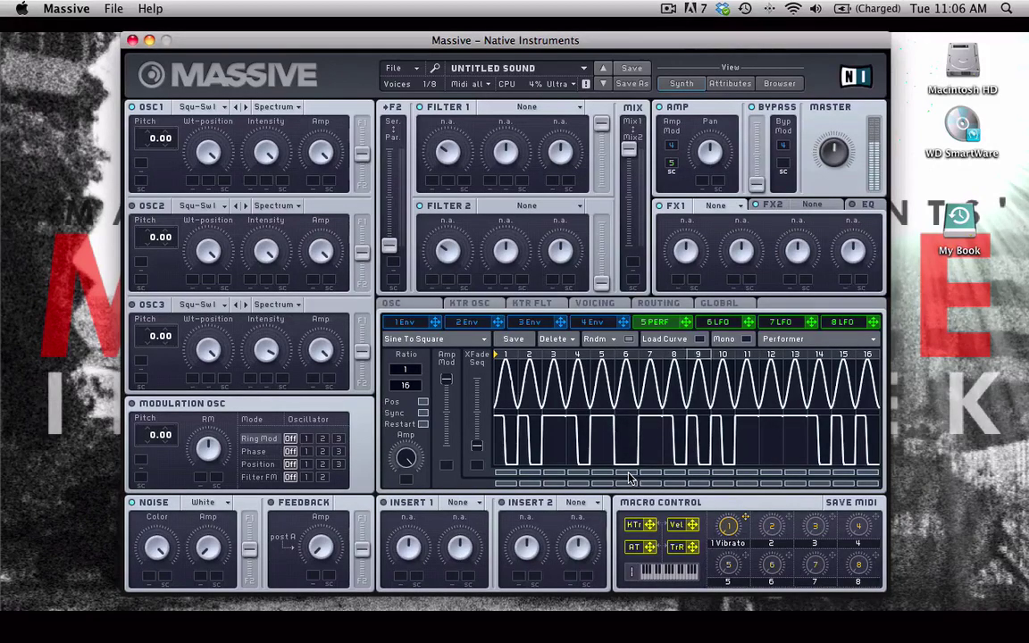
left_click(666, 430)
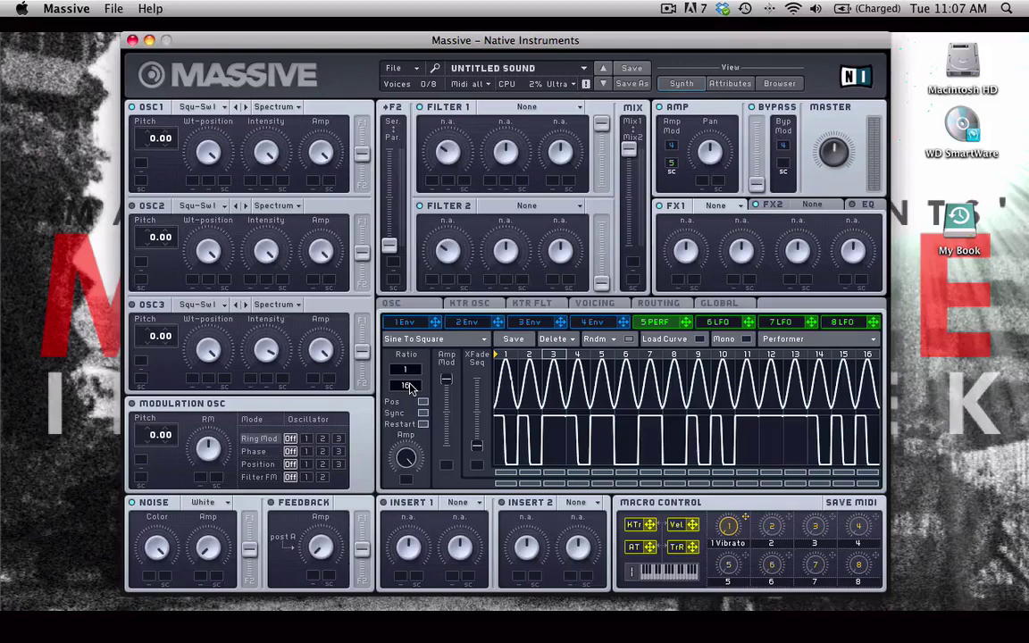
- Set the Performer ratio to 1/8 and bring up the 6 LFO page
left_click_drag(410, 387, 459, 392)
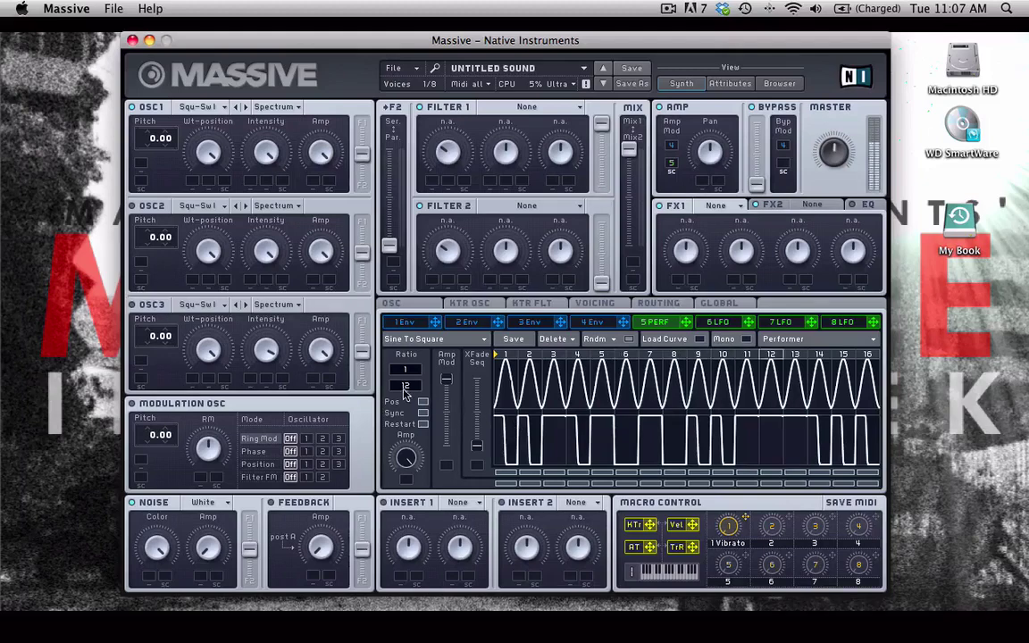
scroll(404, 386, "down", 4)
left_click(747, 325)
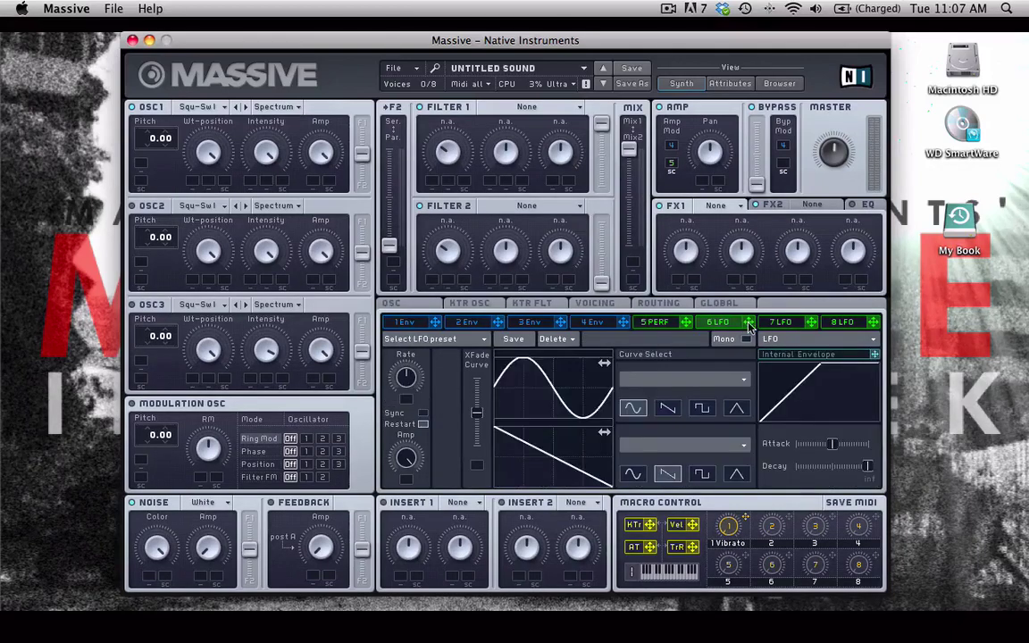
- On the 5 PERF page, assign LFO 6 to the XFade Seq slot and set its modulation depth
left_click(657, 323)
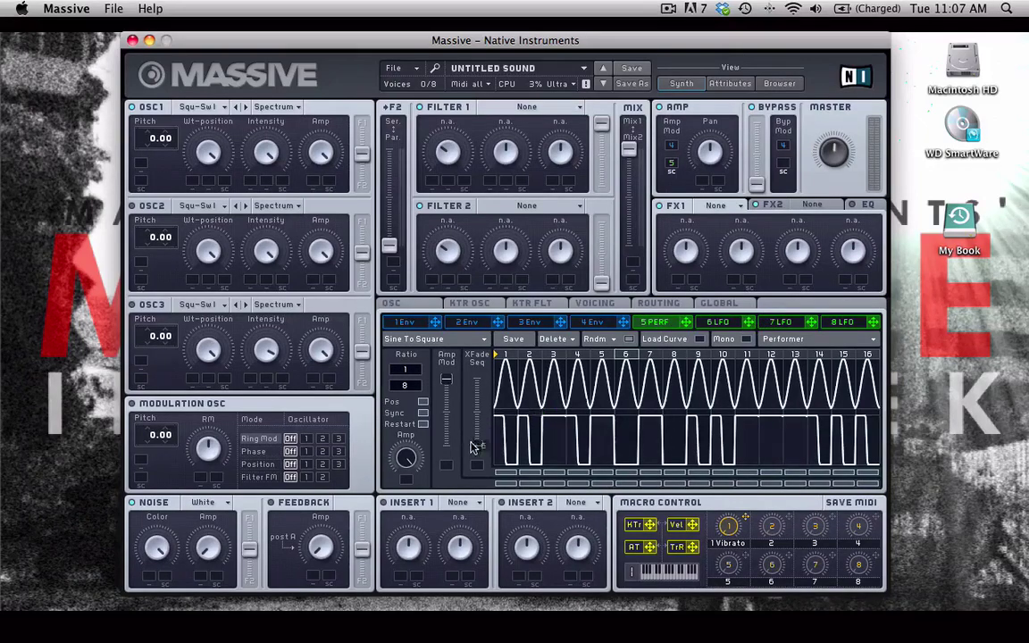
left_click_drag(480, 478, 481, 419)
left_click_drag(478, 469, 476, 415)
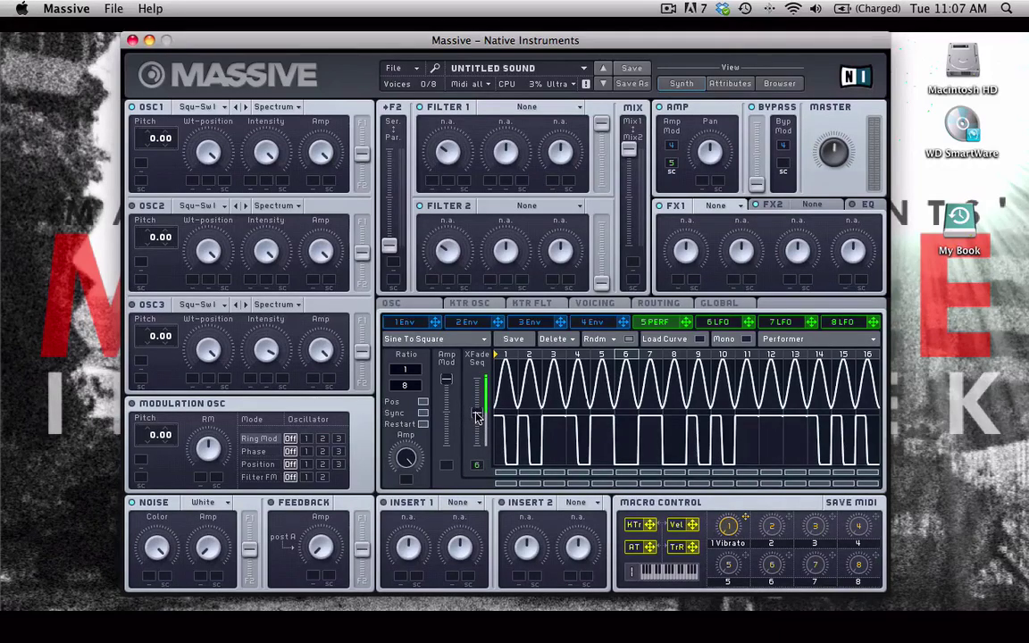
- Compare the 6 LFO settings with the Performer sequencer, ending on the 5 PERF page
left_click(714, 321)
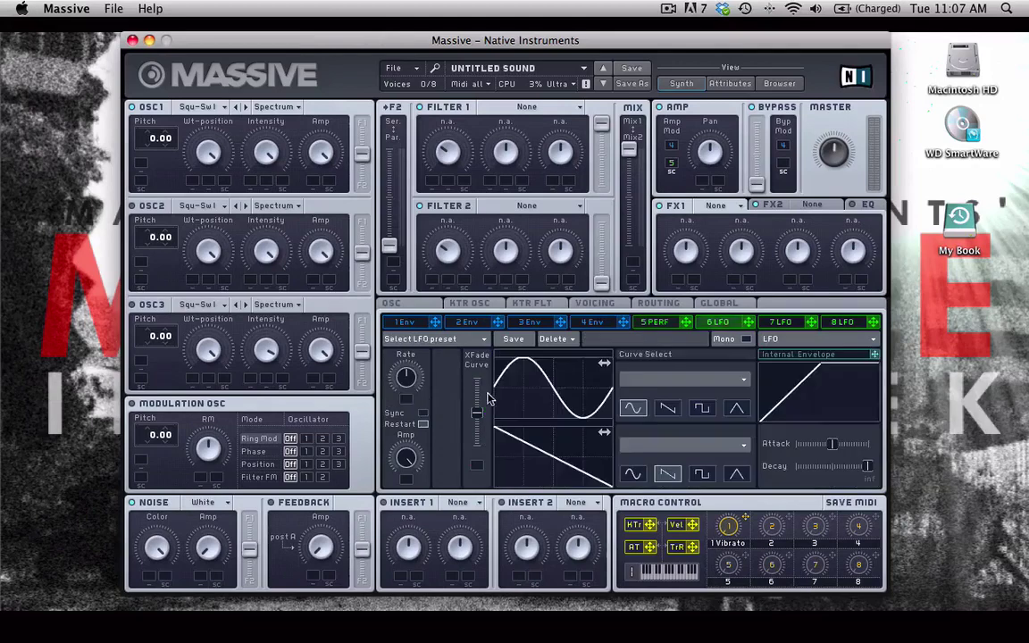
left_click(655, 322)
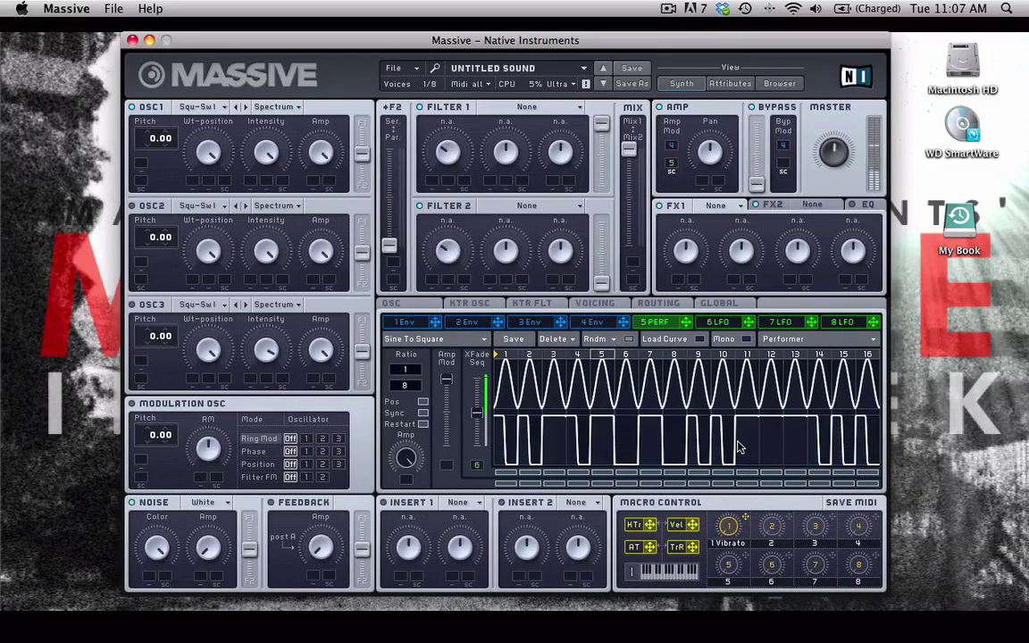
left_click(715, 322)
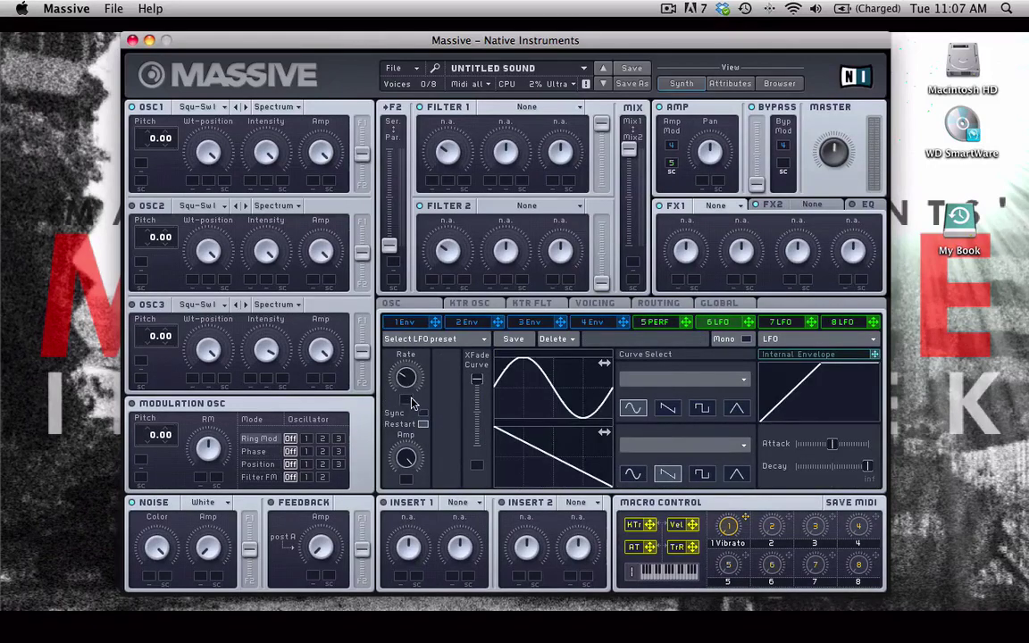
left_click(655, 322)
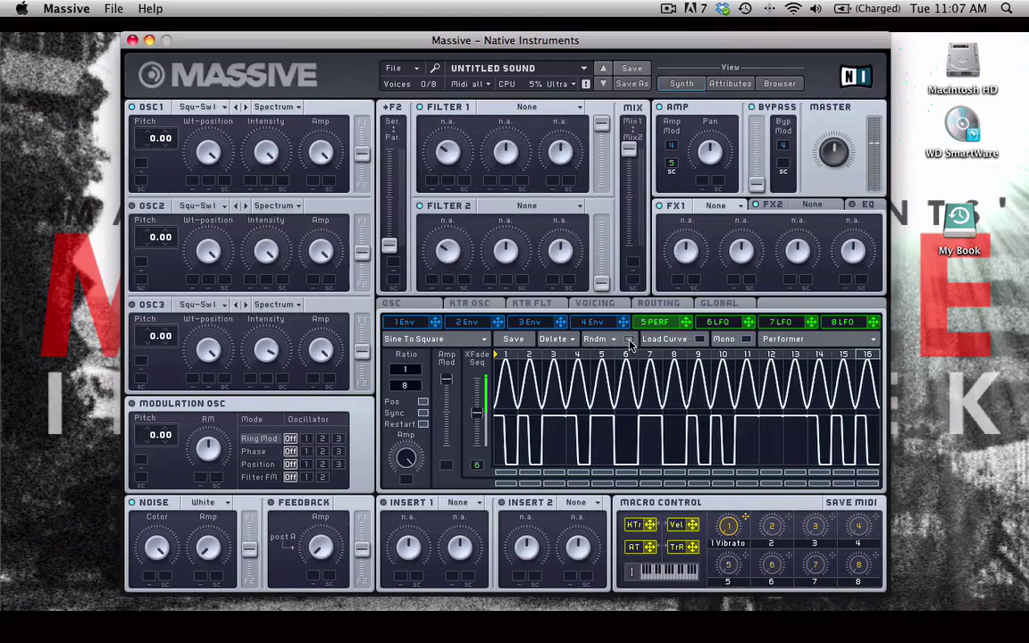
- Use the Rndm menu to randomize the Performer's upper curves, keeping the lower square row unchanged
left_click(595, 339)
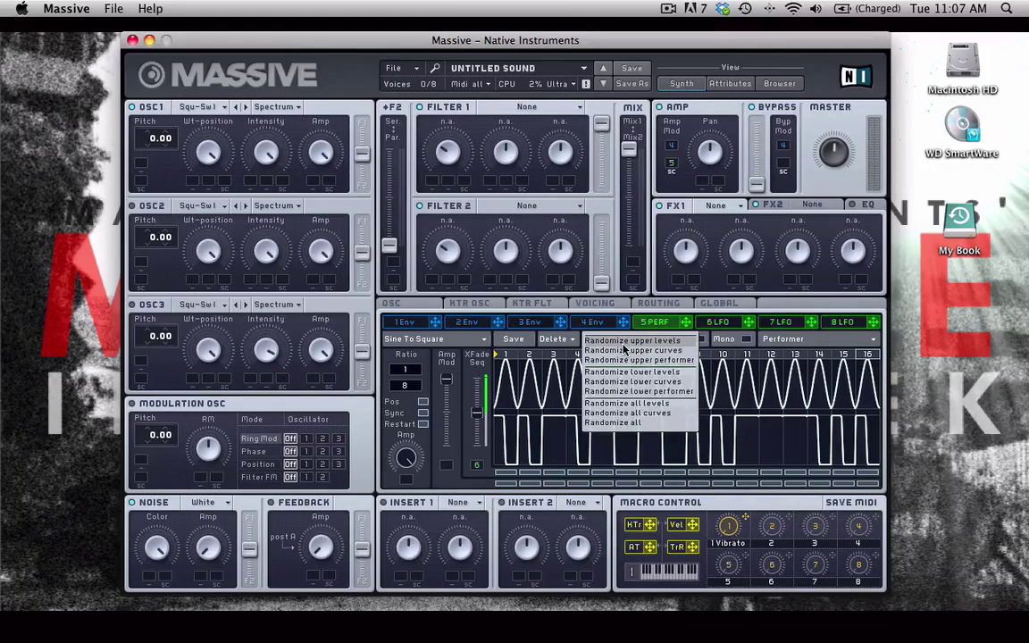
left_click(625, 351)
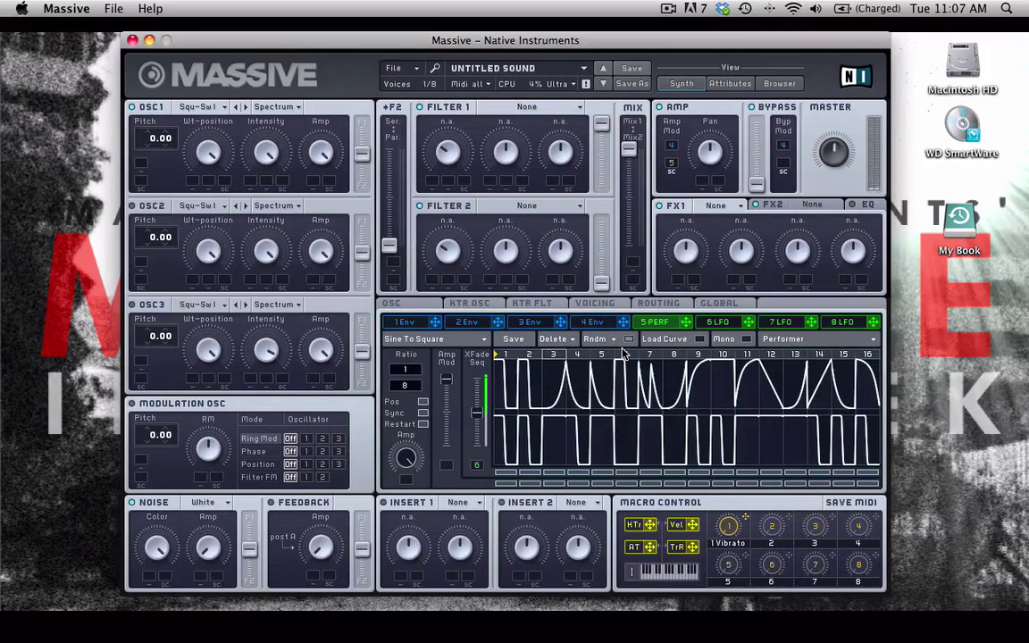